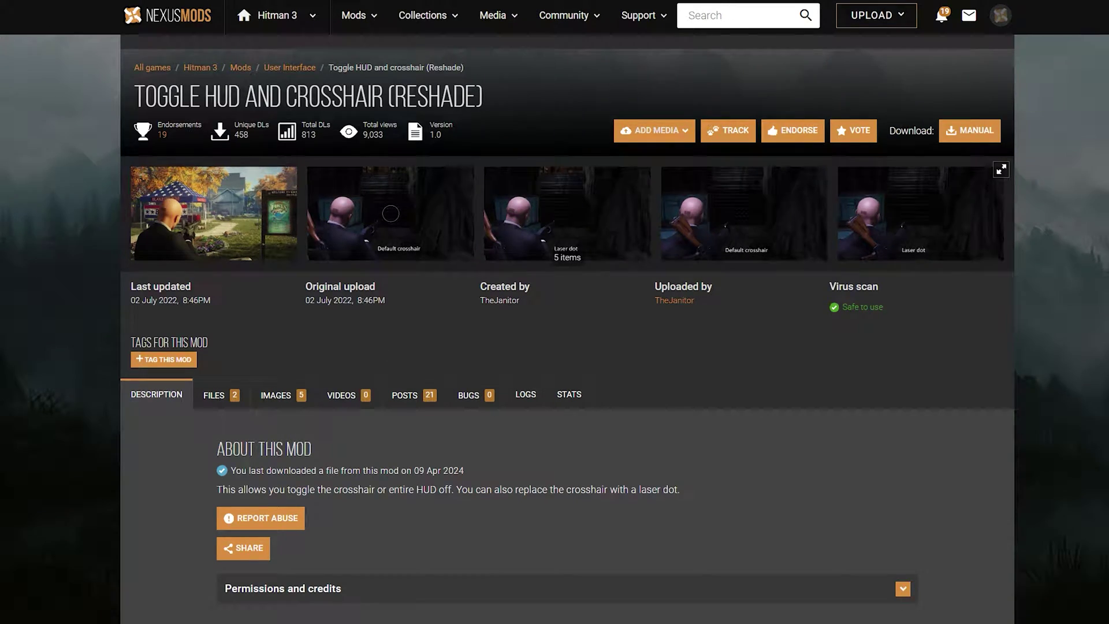
- Scroll back to the top of the Toggle HUD and crosshair (Reshade) mod page
scroll(435, 83, "up", 10)
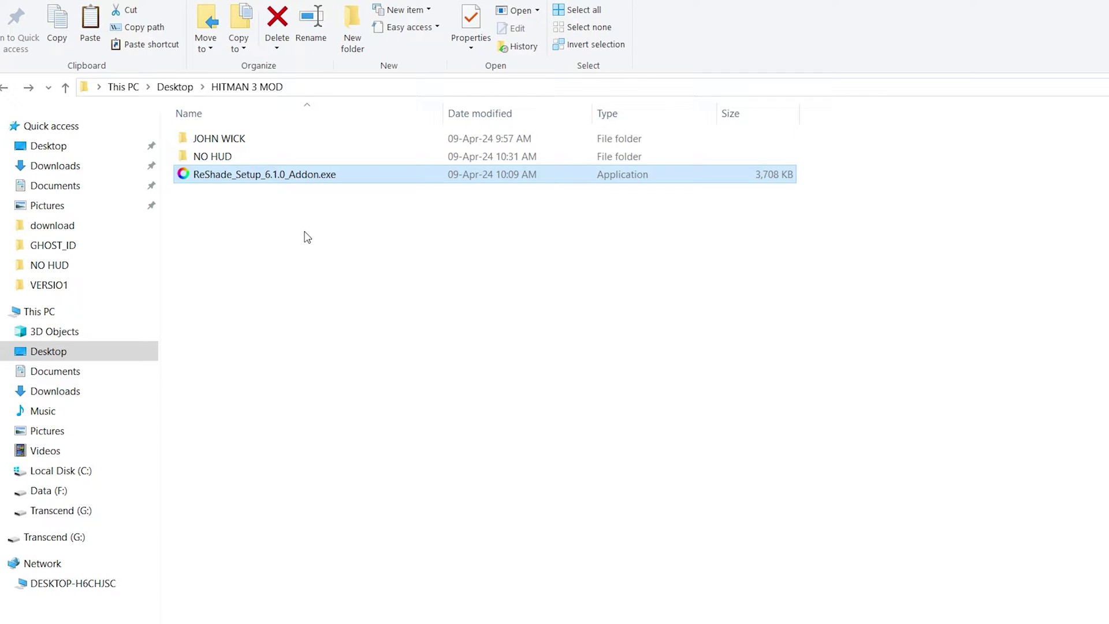
- Look inside the NO HUD and JOHN WICK mod folders
left_click(278, 271)
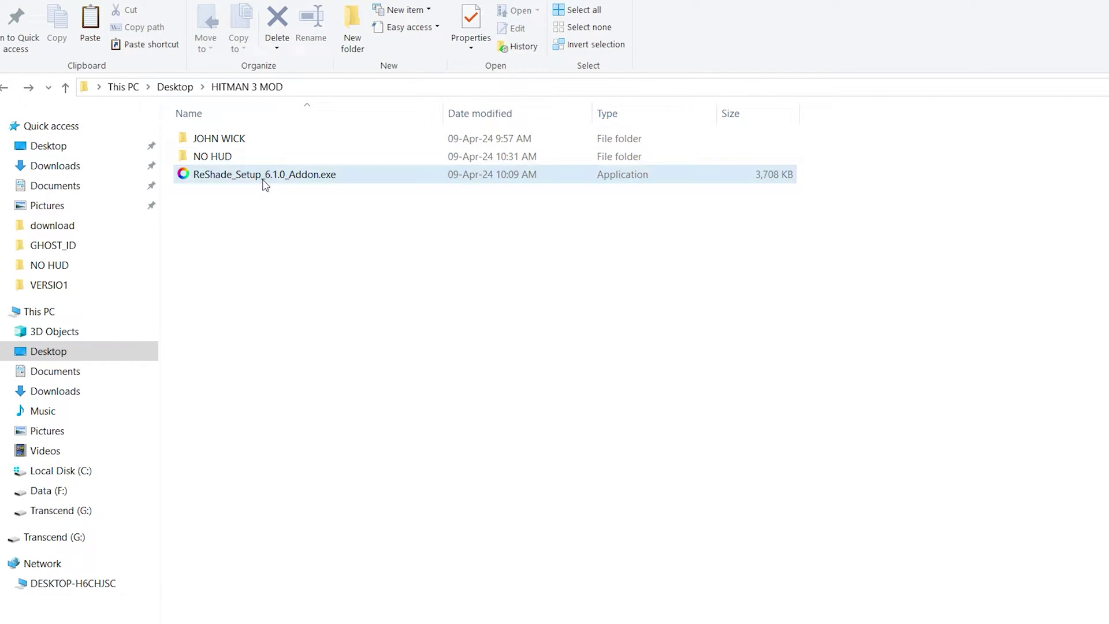
double_click(228, 157)
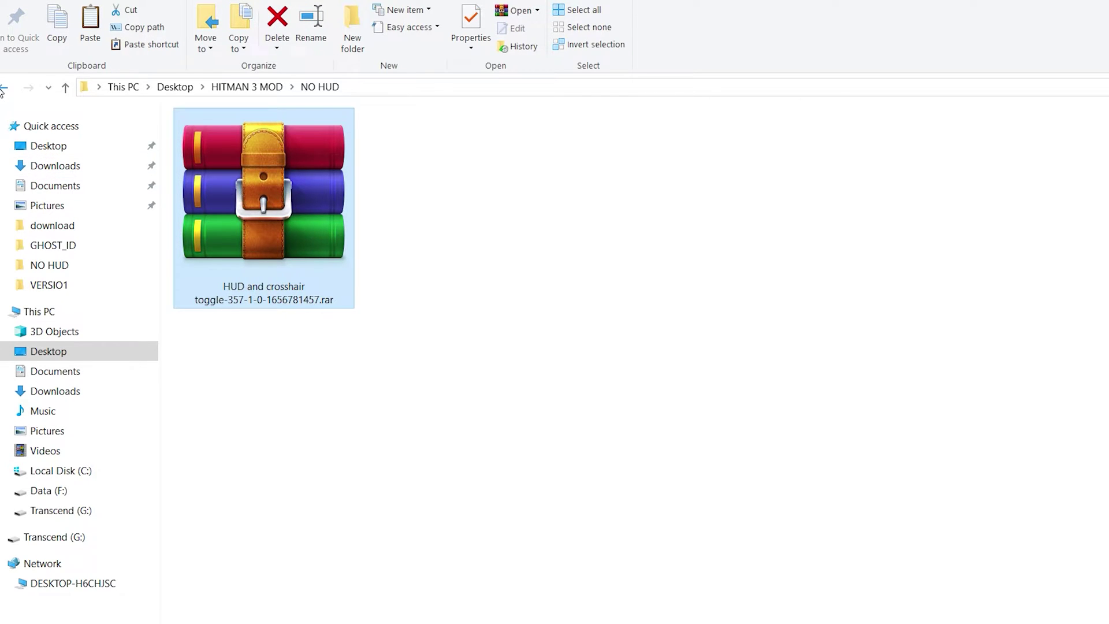
left_click(4, 88)
double_click(237, 140)
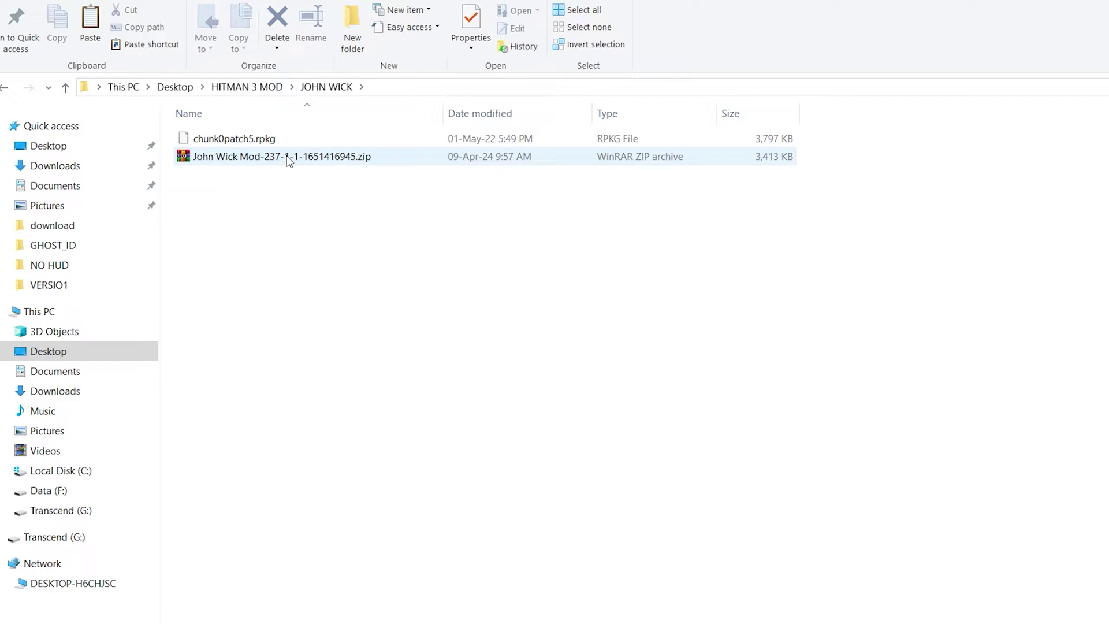
left_click(4, 88)
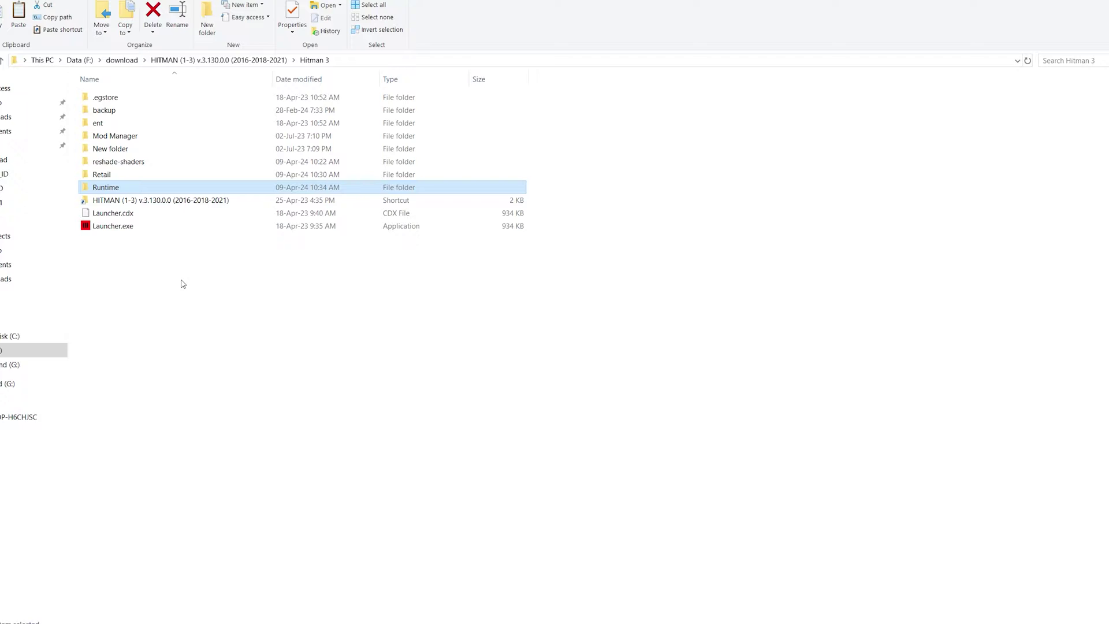
- Open the Hitman 3 Runtime folder and select packagedefinition.txt
double_click(105, 189)
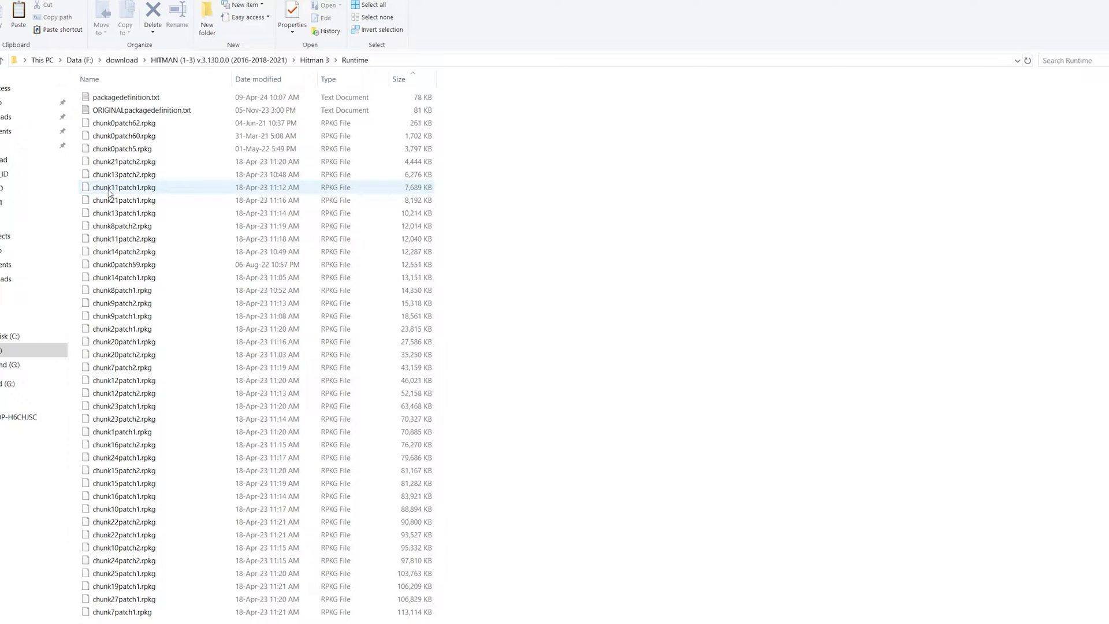
left_click(122, 102)
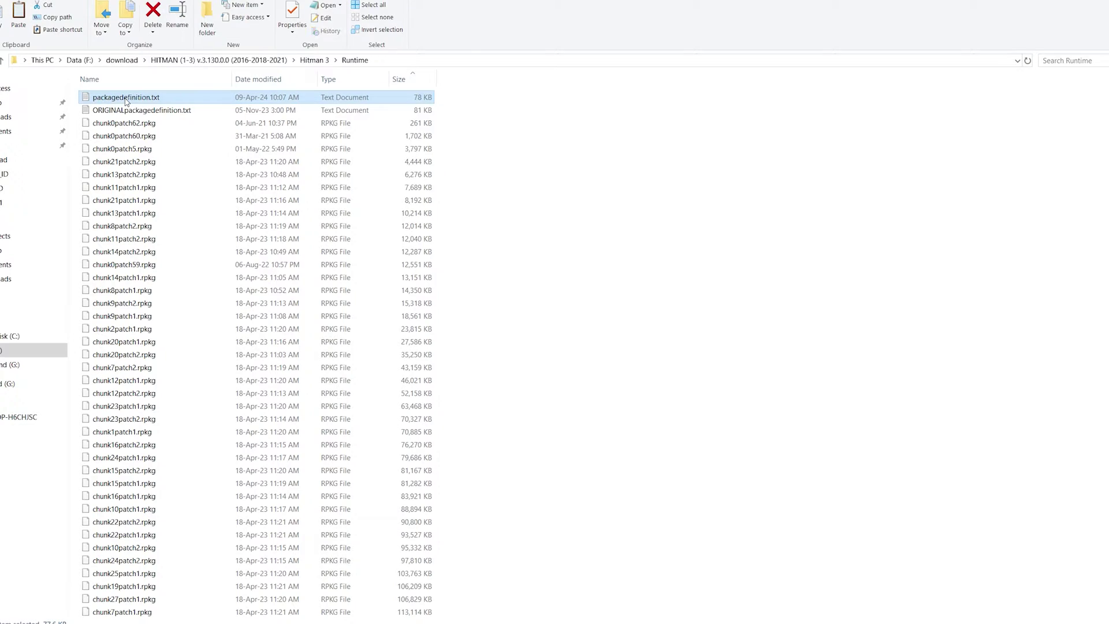
mouse_move(35, 622)
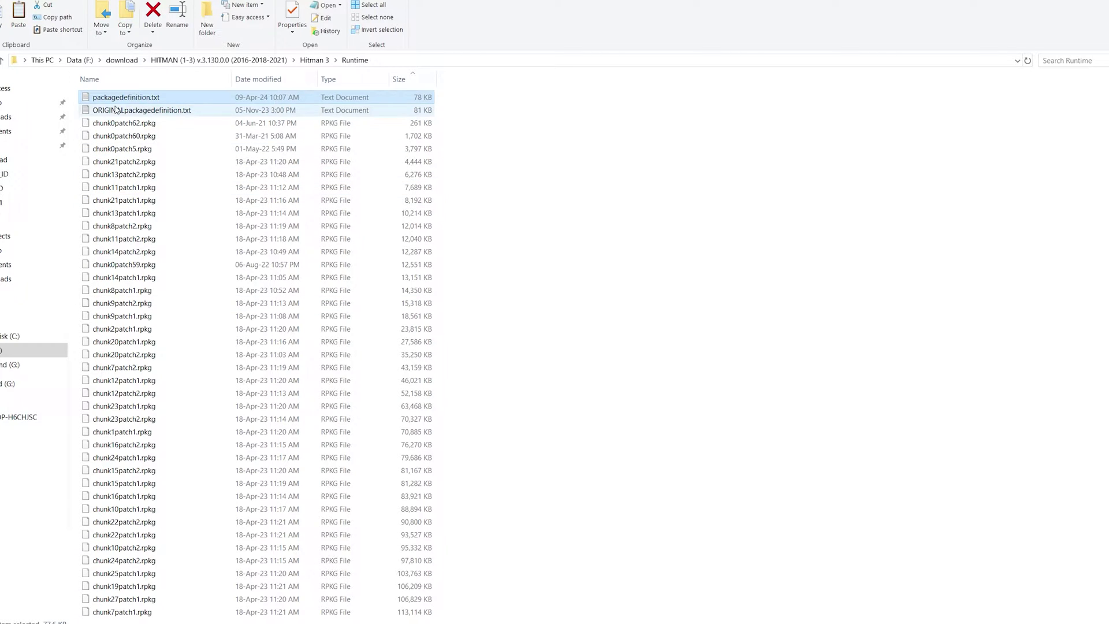
- Decrypt packagedefinition.txt in the XTEA tool and save it as packagedefinition (1).txt
left_click(35, 589)
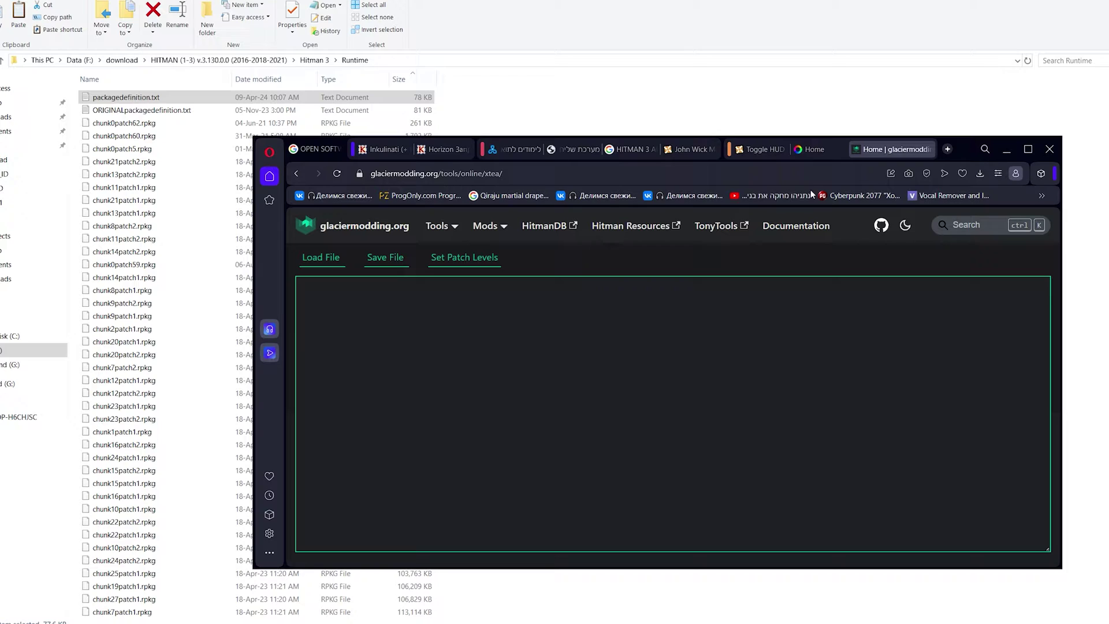
left_click_drag(126, 97, 413, 327)
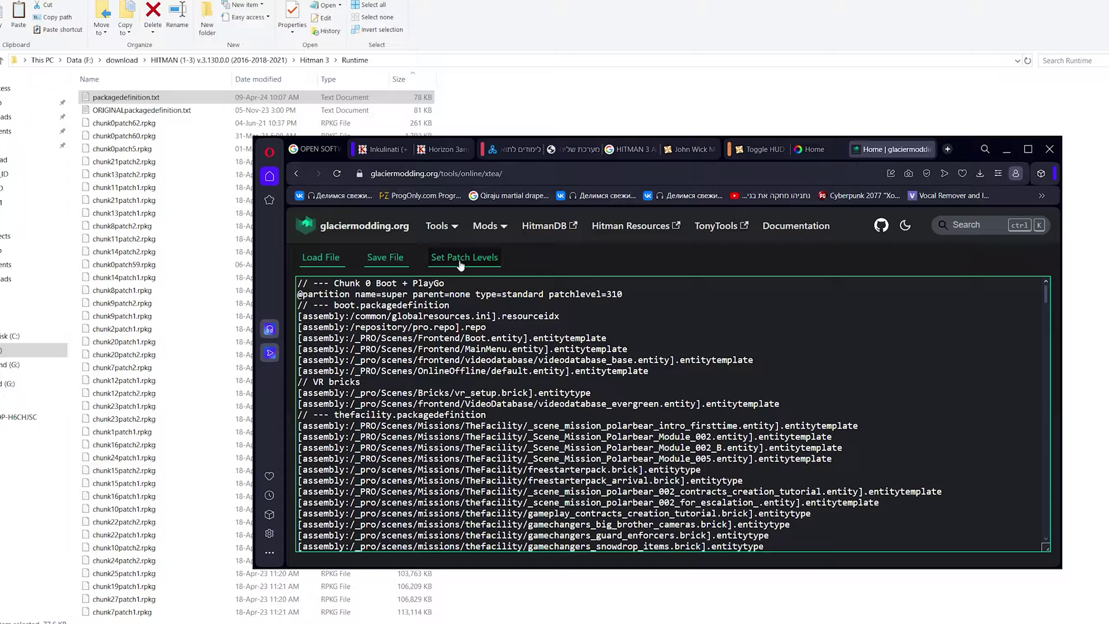
left_click(391, 263)
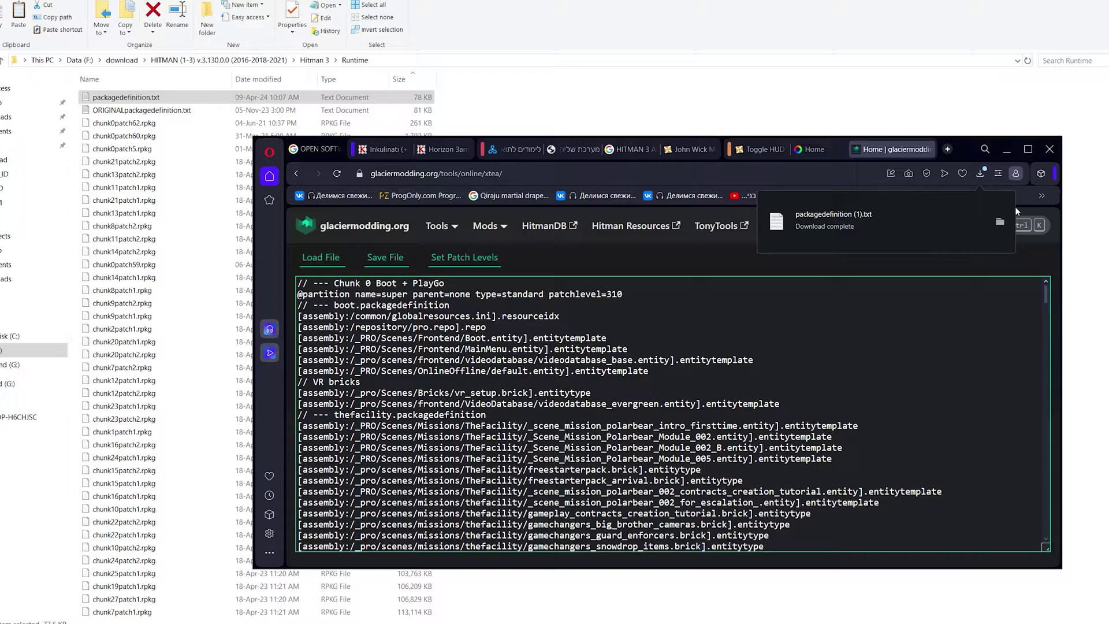
left_click(1012, 155)
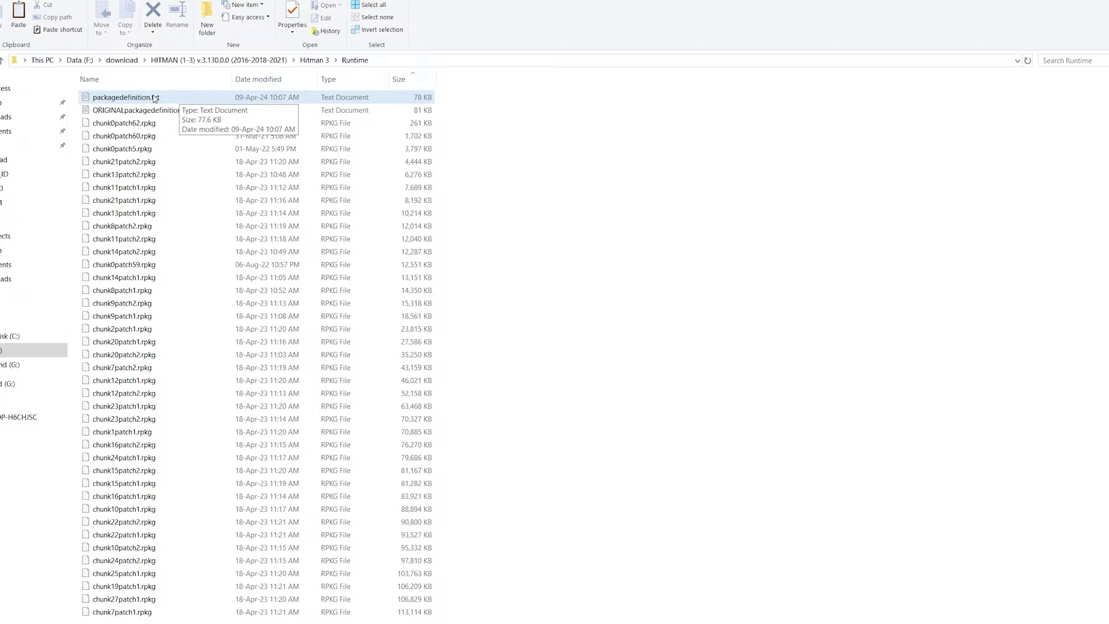
- Select packagedefinition.txt in Runtime, then return to the XTEA tool window
left_click(155, 98)
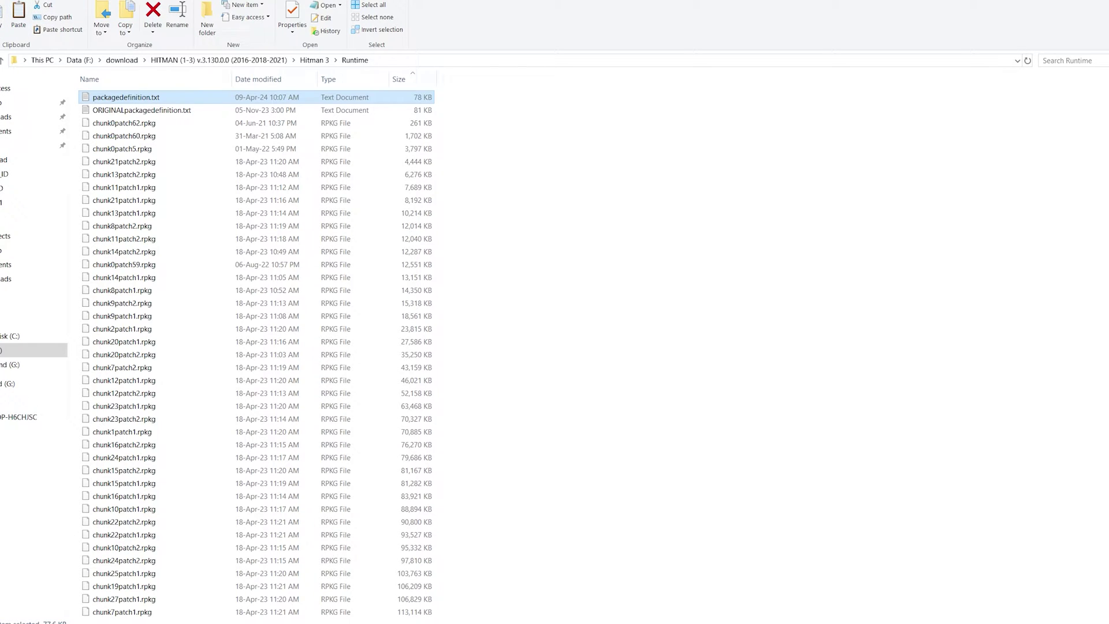
mouse_move(70, 622)
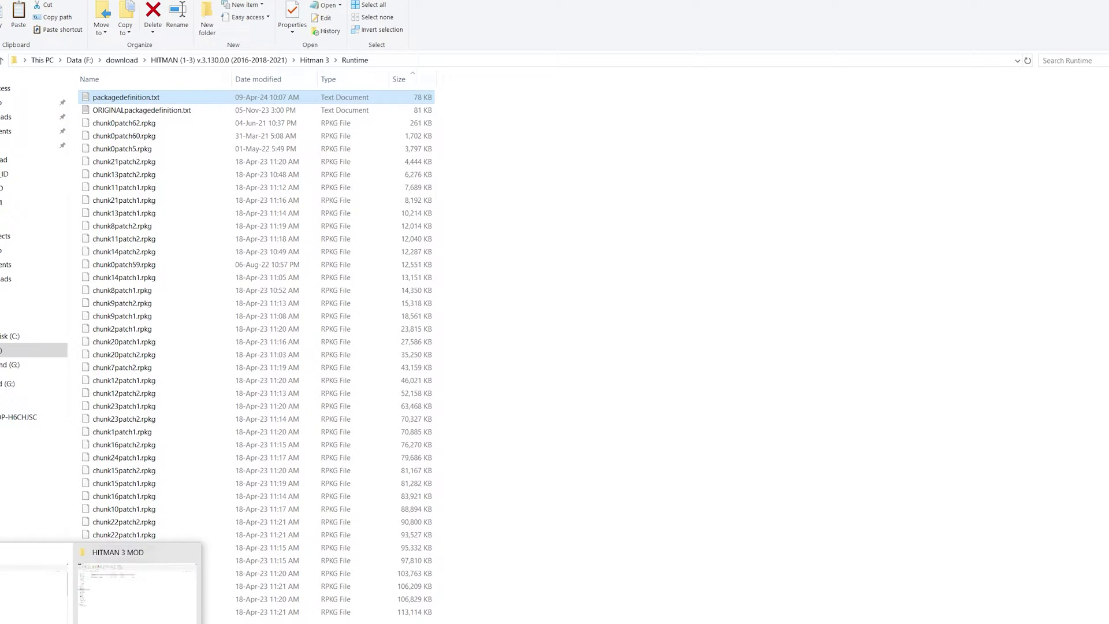
left_click(35, 590)
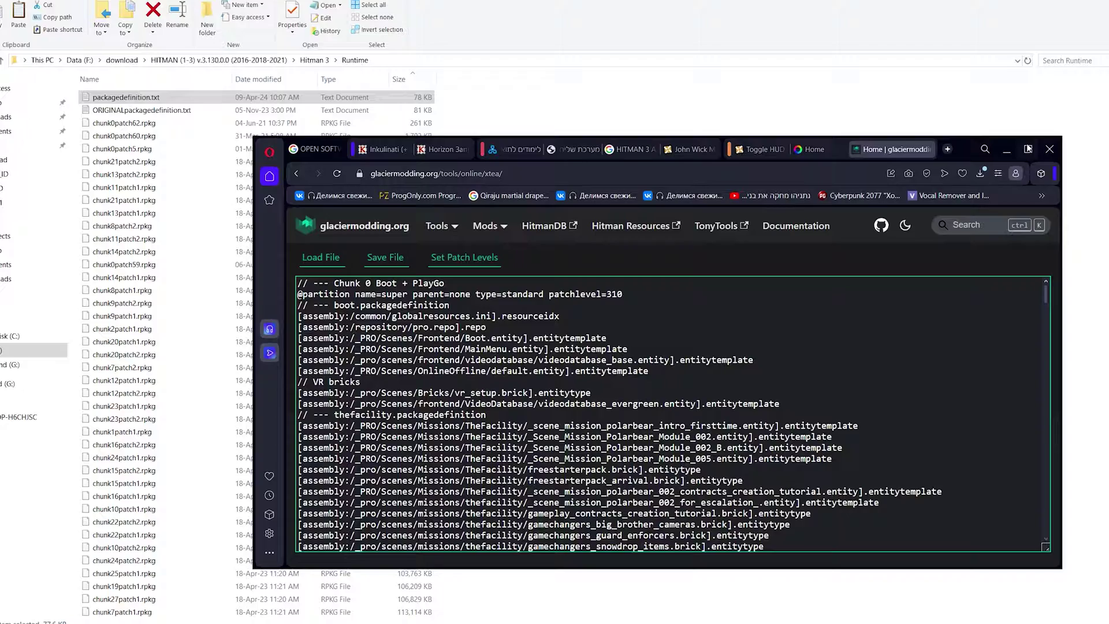
- Go to the John Wick Mod page and start the main file's manual download
key("ctrl+Tab")
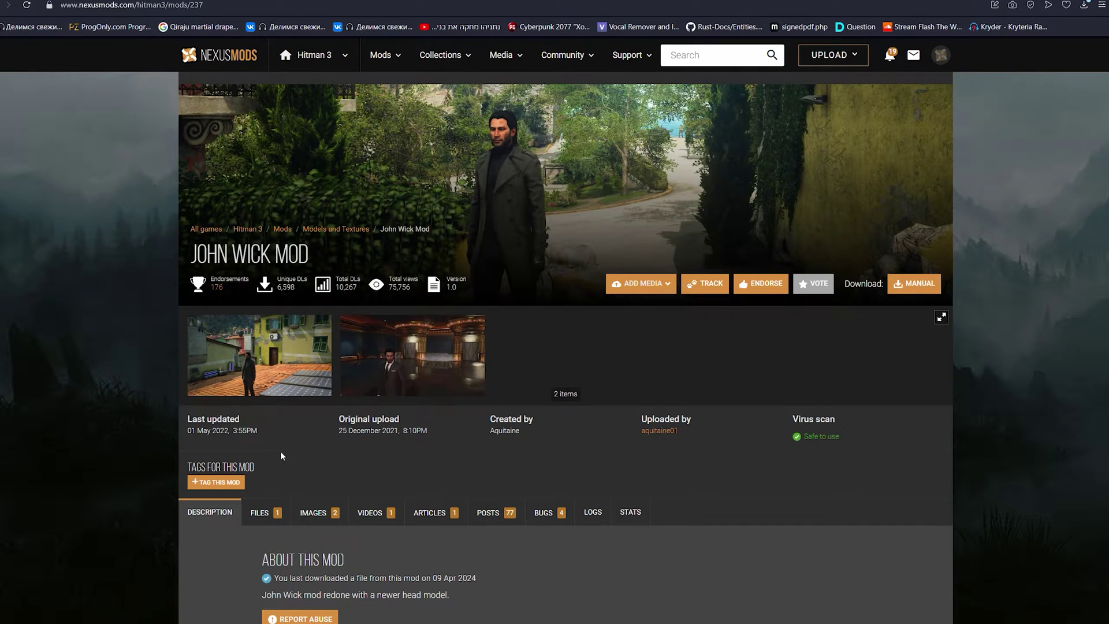
scroll(263, 505, "down", 2)
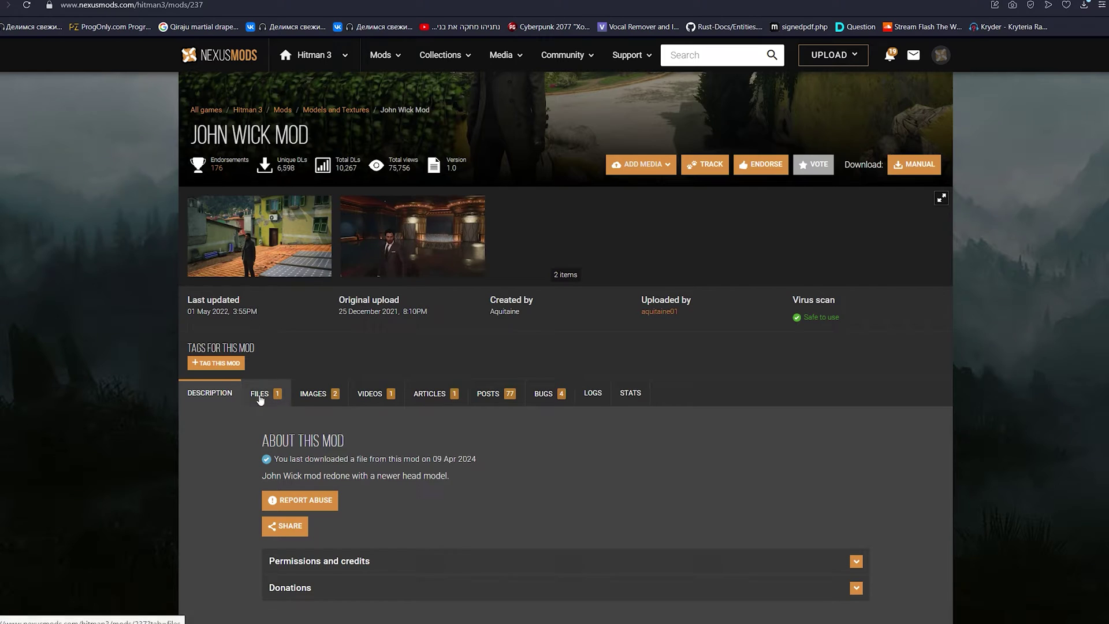
left_click(258, 392)
scroll(317, 477, "down", 2)
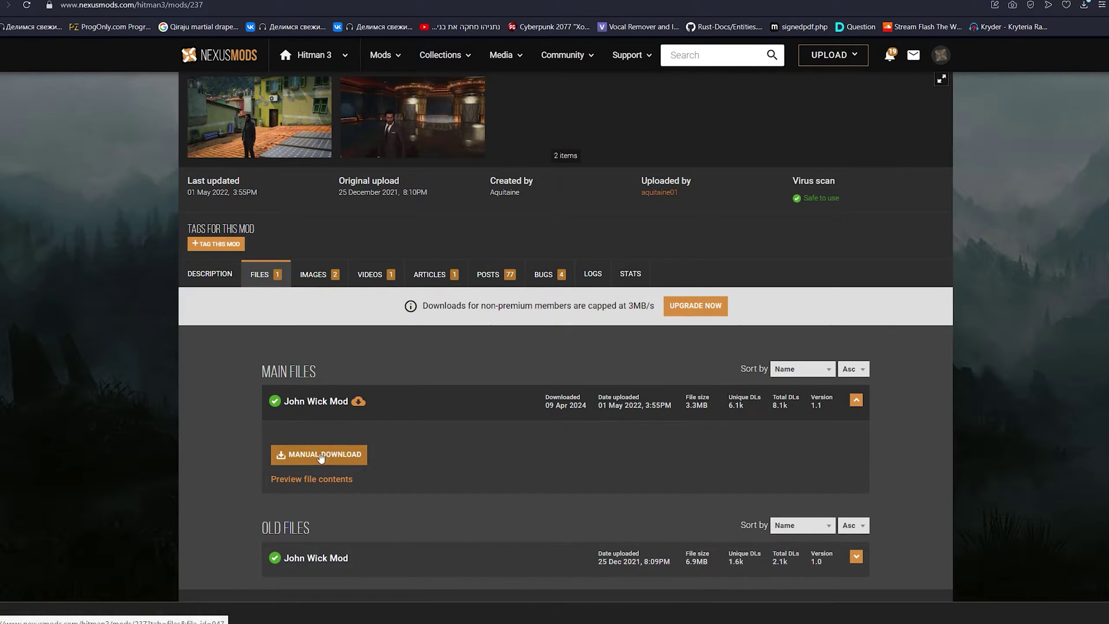
left_click(319, 454)
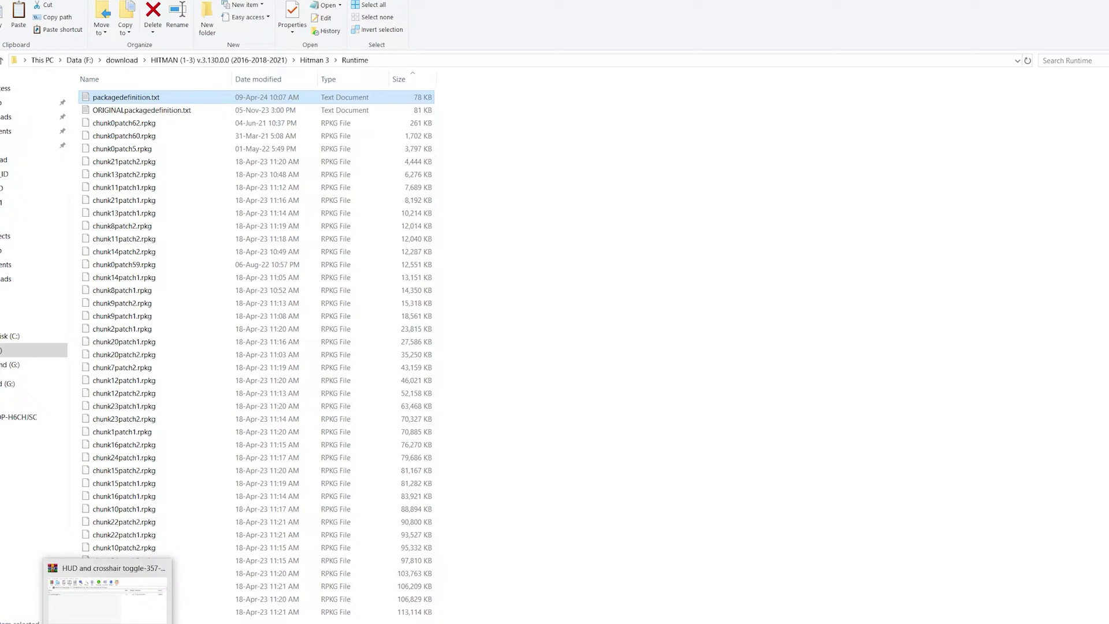
- Snap the HITMAN 3 MOD window to the right half beside Runtime
left_click(110, 603)
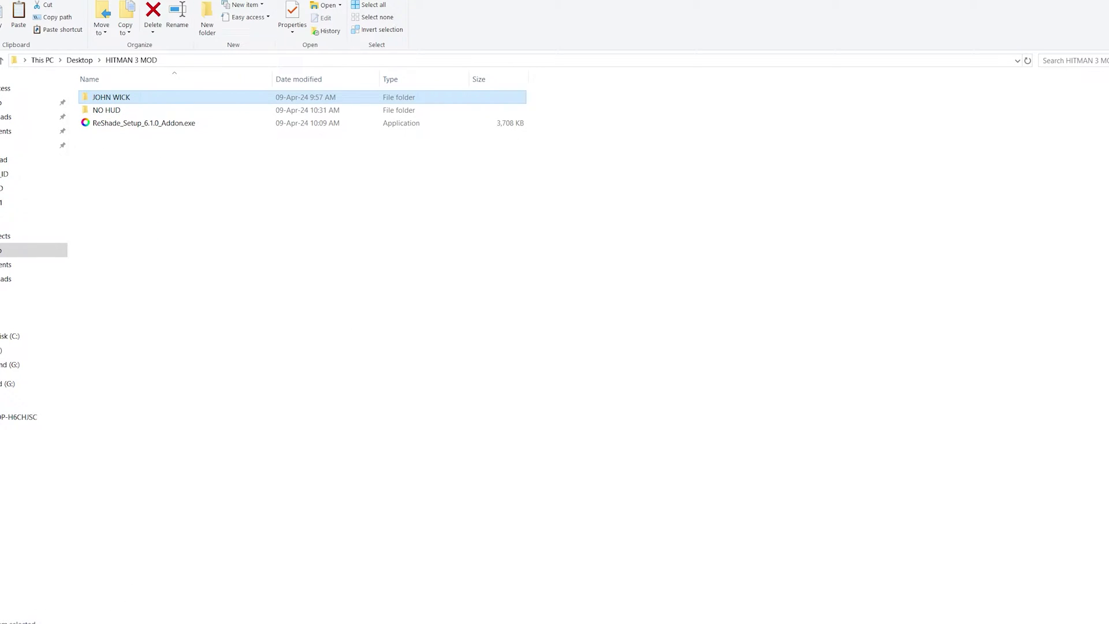
key("super+Down")
key("super+Right")
key("super+Up")
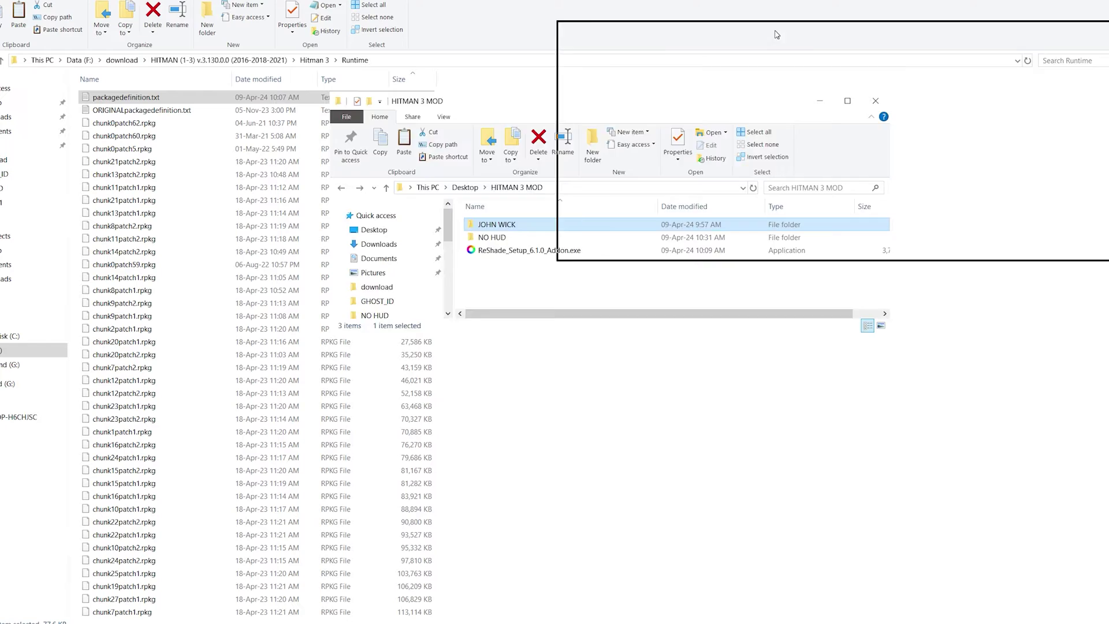
- Open the JOHN WICK folder and delete the loose chunk0patch5.rpkg
key("Return")
key("Down")
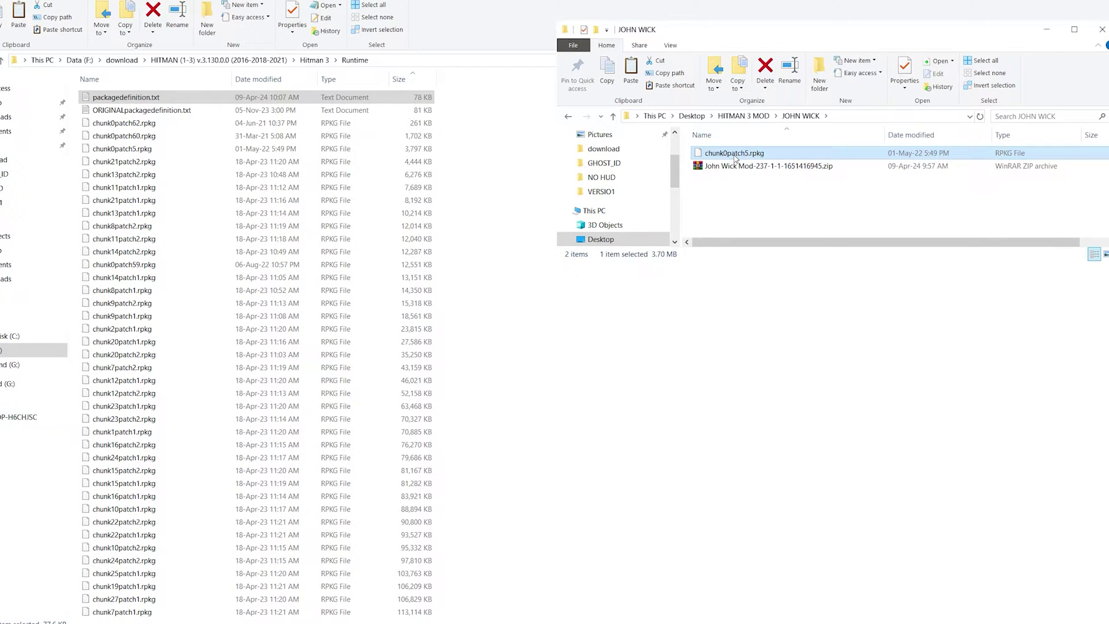
key("Delete")
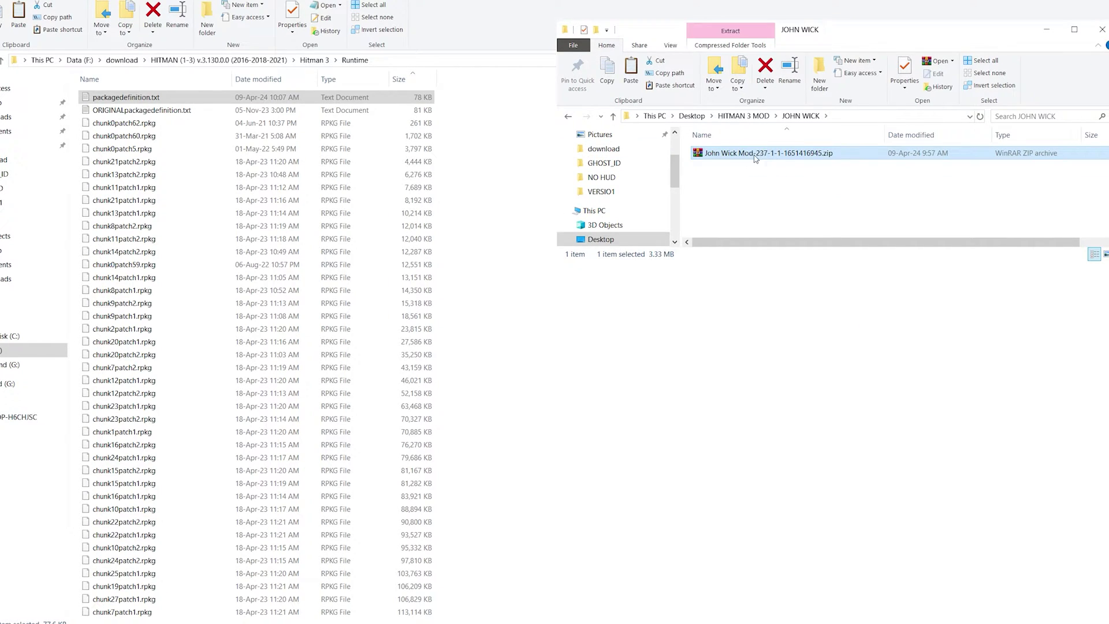
- Open the John Wick Mod zip in WinRAR and drag chunk0patch5.rpkg into Runtime
double_click(741, 157)
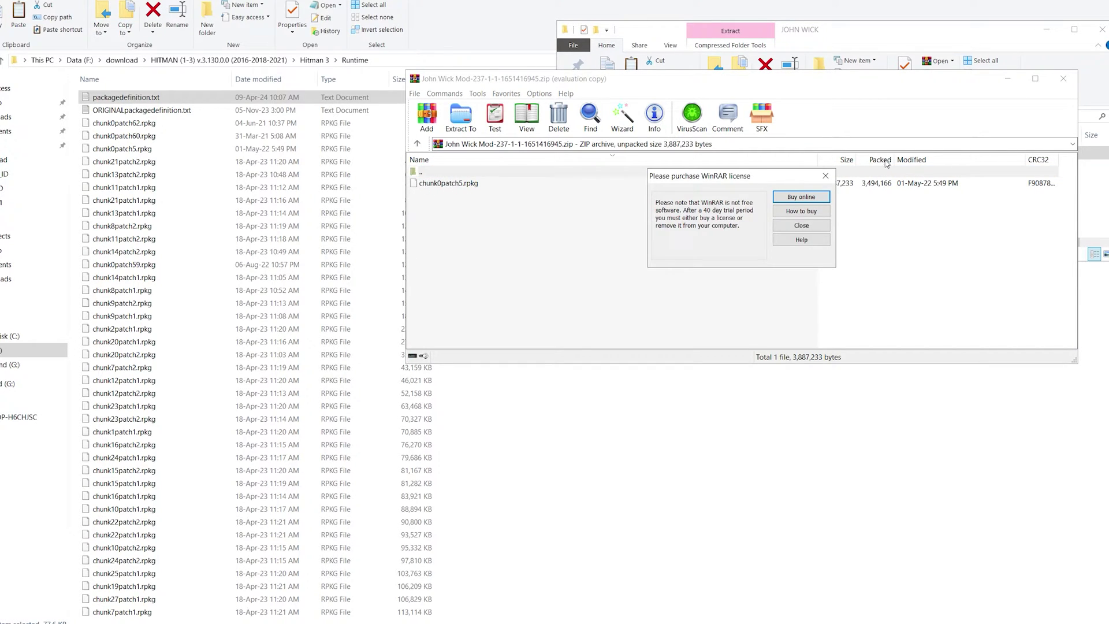
left_click(827, 172)
left_click(464, 188)
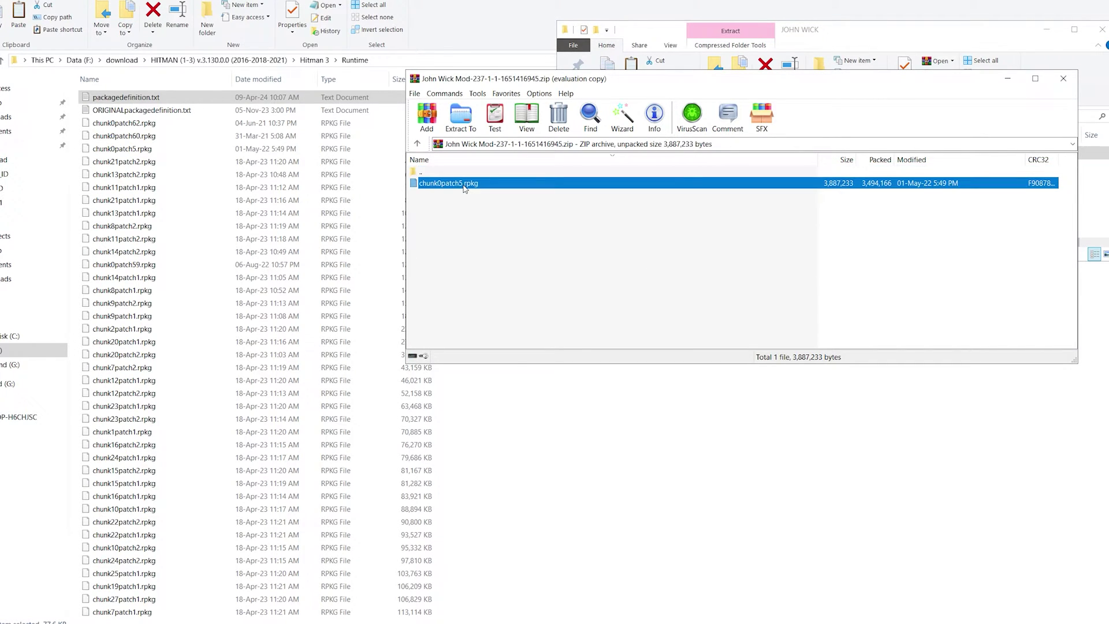
left_click_drag(464, 188, 391, 203)
left_click_drag(391, 202, 380, 198)
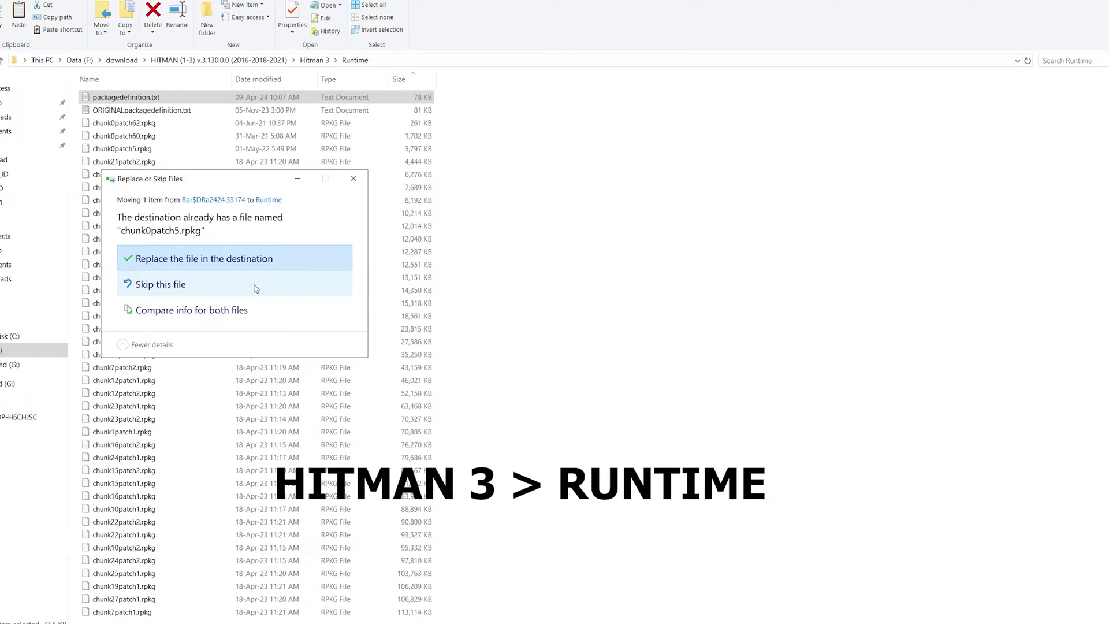
- Overwrite the game's chunk0patch5.rpkg with the John Wick mod version
left_click(258, 262)
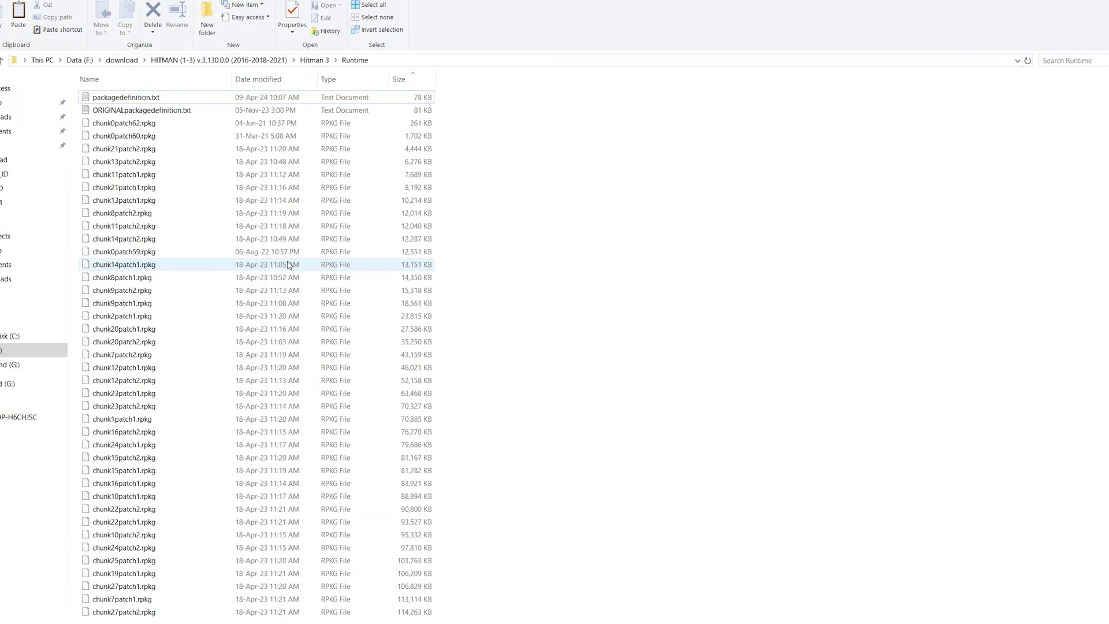
- Read the Installation section of the Toggle HUD and crosshair (Reshade) mod page
mouse_move(119, 623)
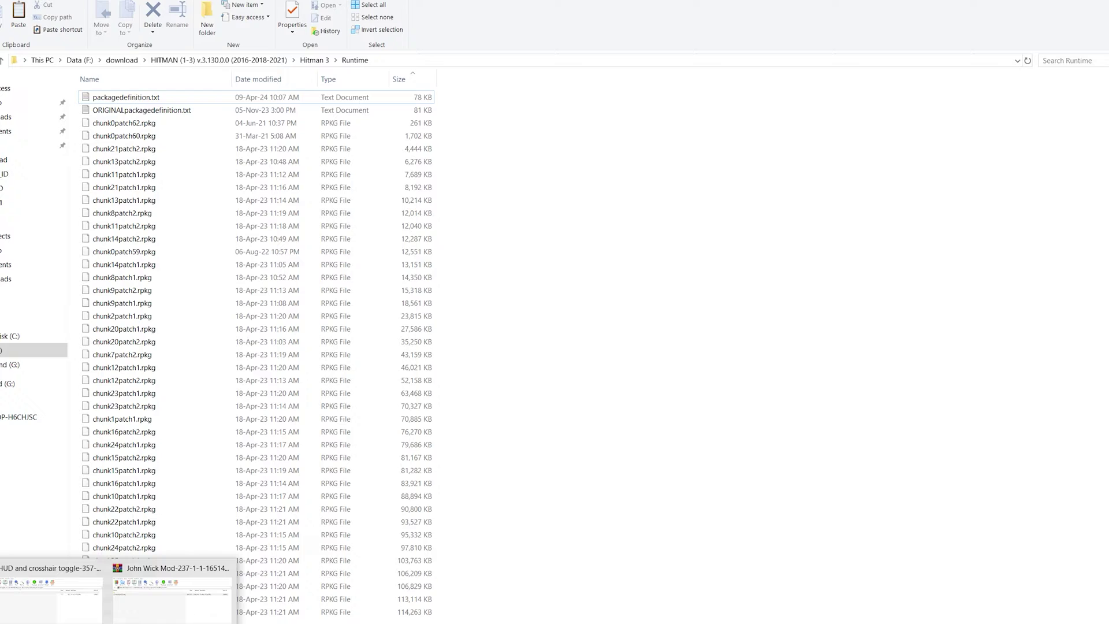
left_click(86, 623)
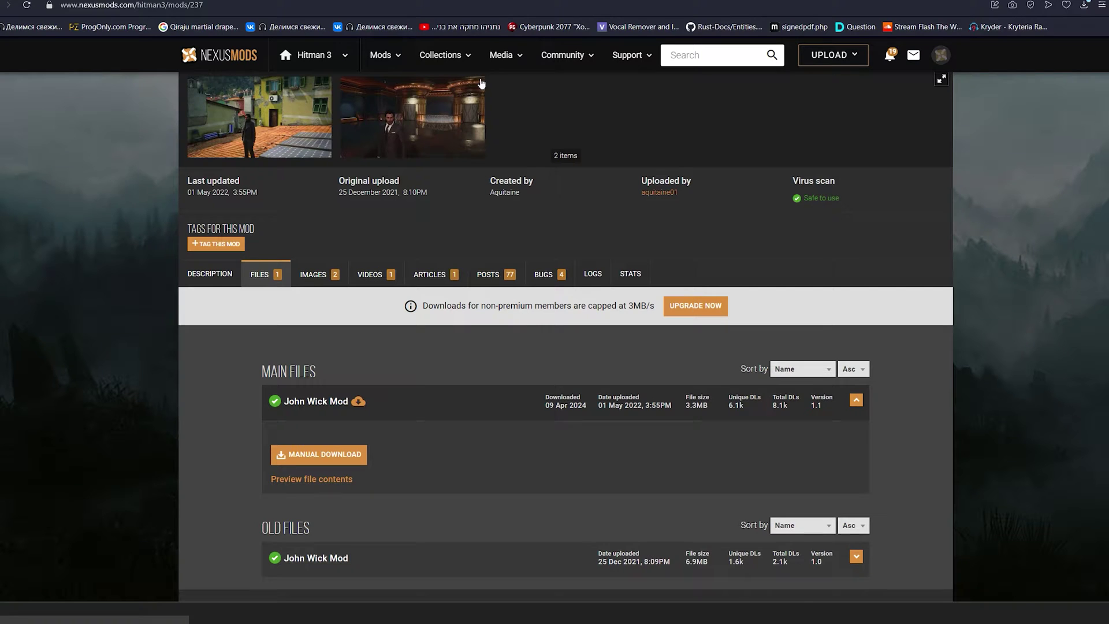
scroll(396, 287, "up", 2)
scroll(397, 288, "down", 3)
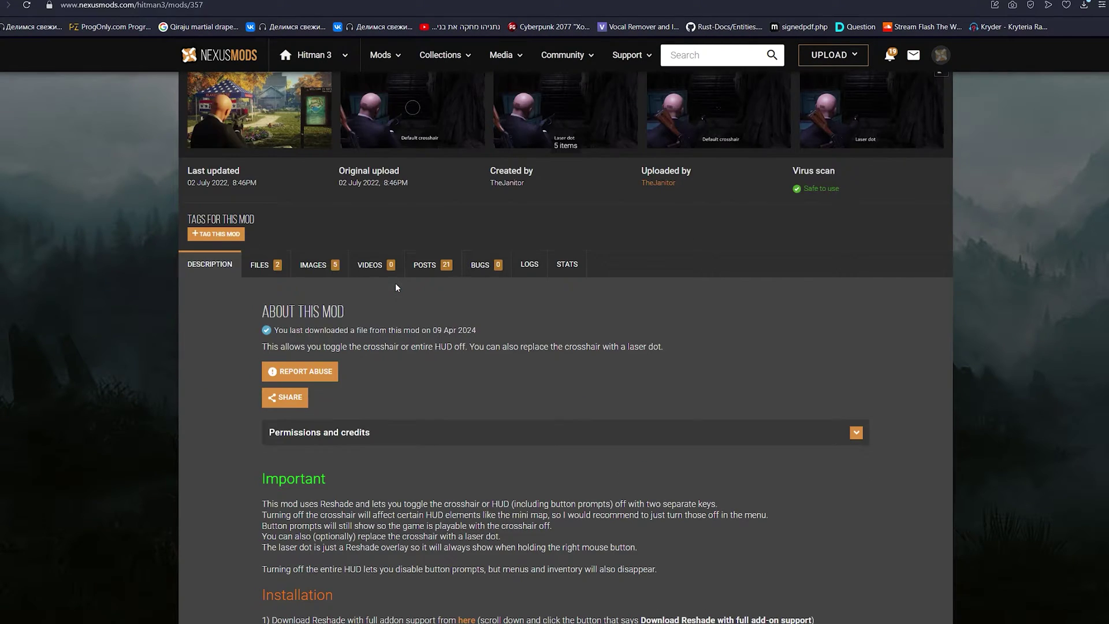
scroll(397, 287, "up", 3)
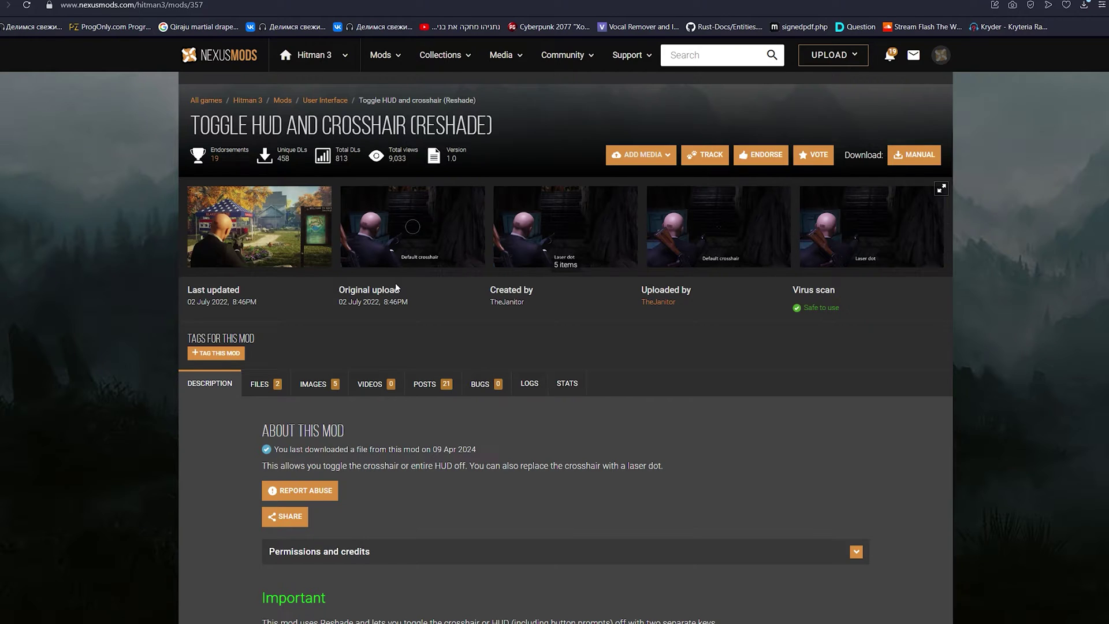
scroll(396, 287, "down", 10)
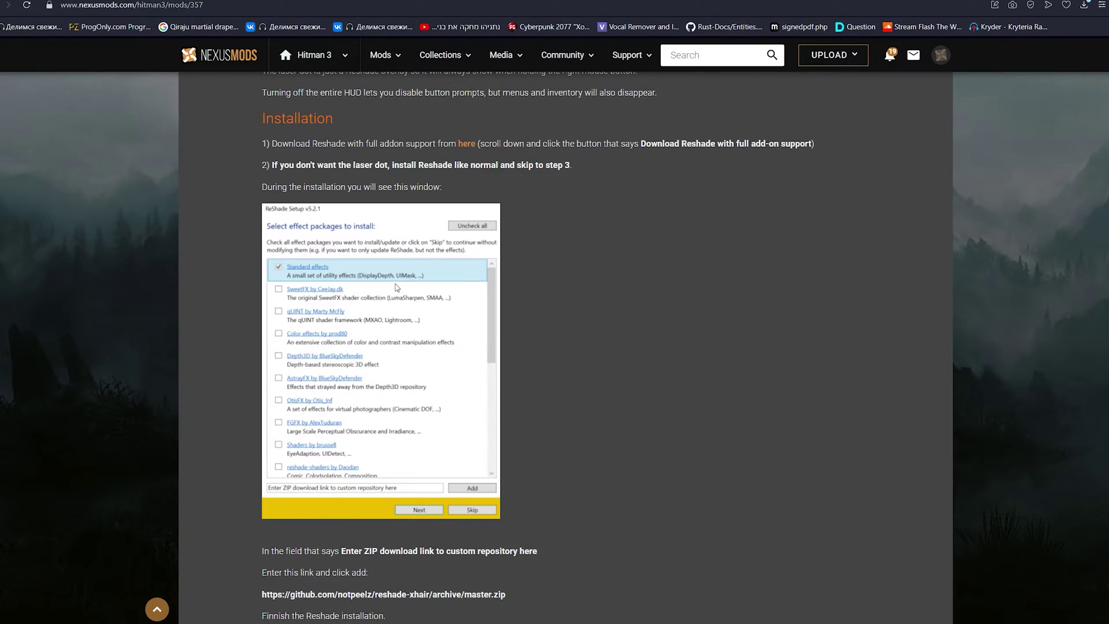
scroll(396, 287, "down", 2)
scroll(396, 287, "down", 3)
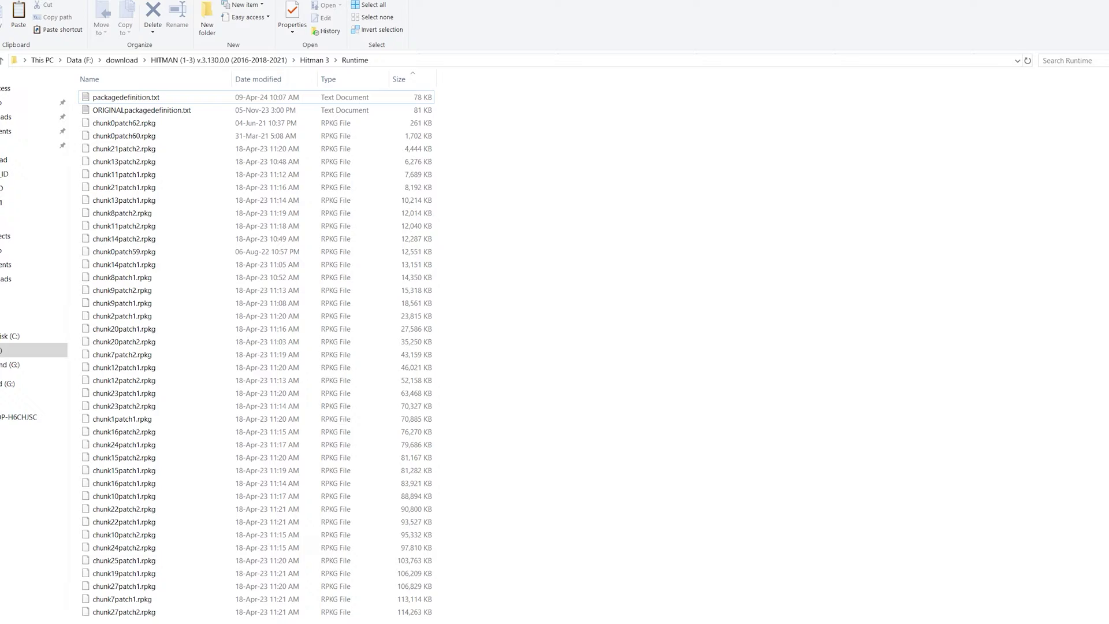
- Go up from JOHN WICK to HITMAN 3 MOD and run ReShade_Setup_6.1.0_Addon.exe
mouse_move(38, 617)
left_click(136, 584)
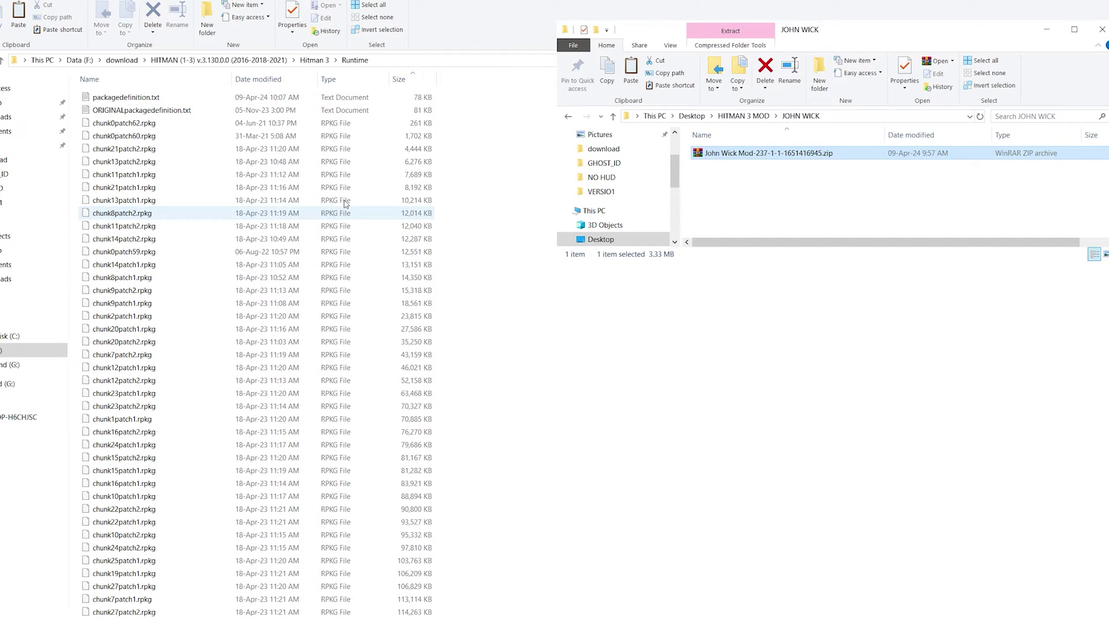
left_click(744, 116)
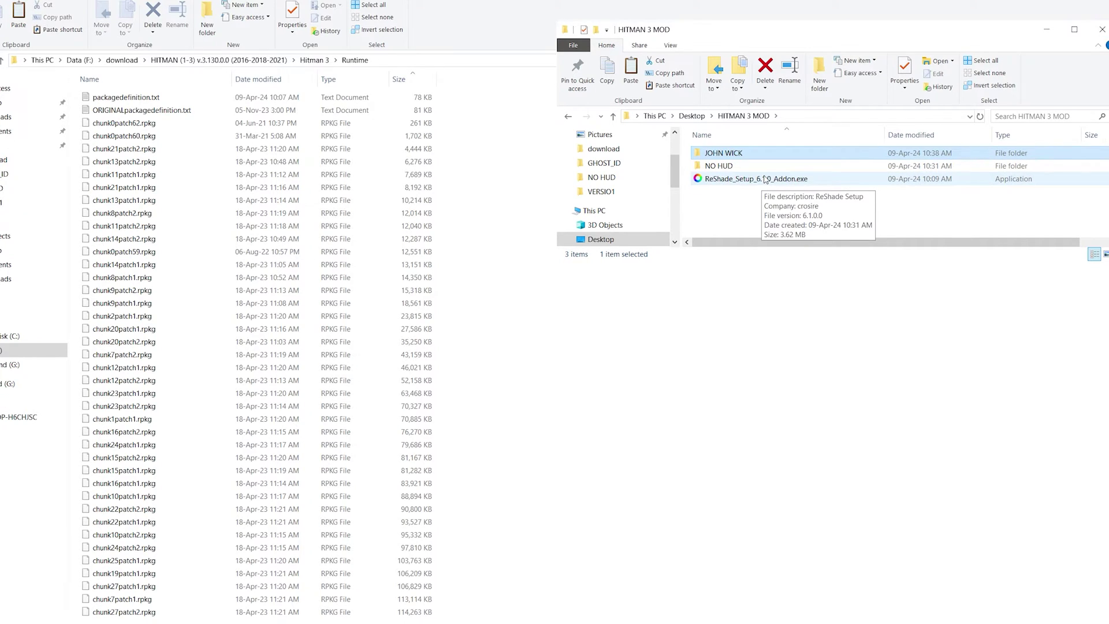
double_click(766, 180)
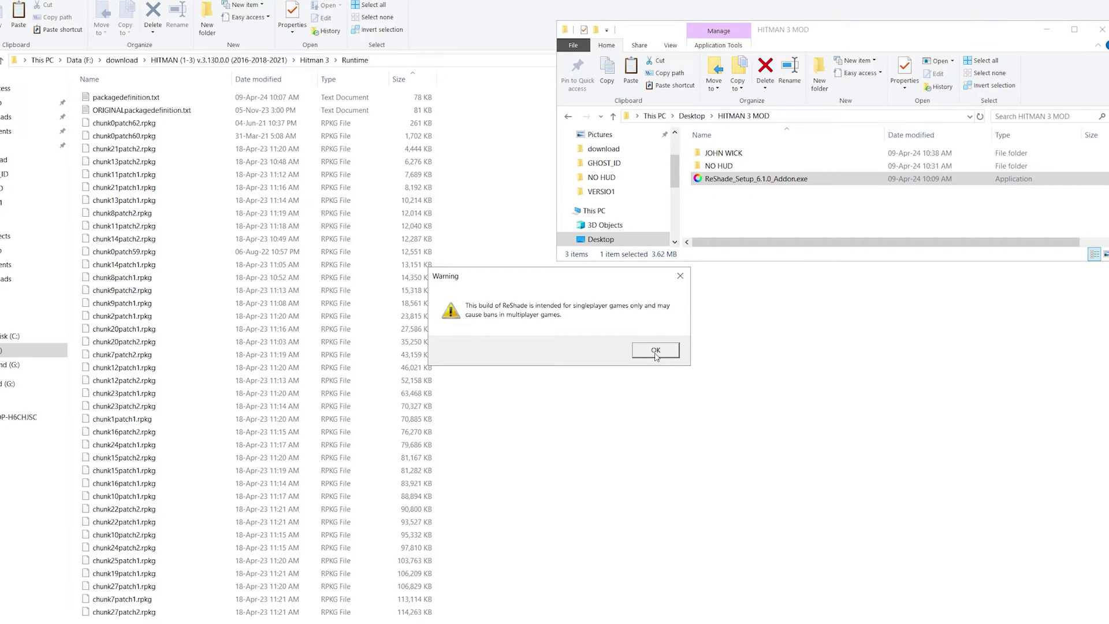
- Dismiss the singleplayer warning and set Hitman 3's Launcher.exe as ReShade's target game
left_click(656, 351)
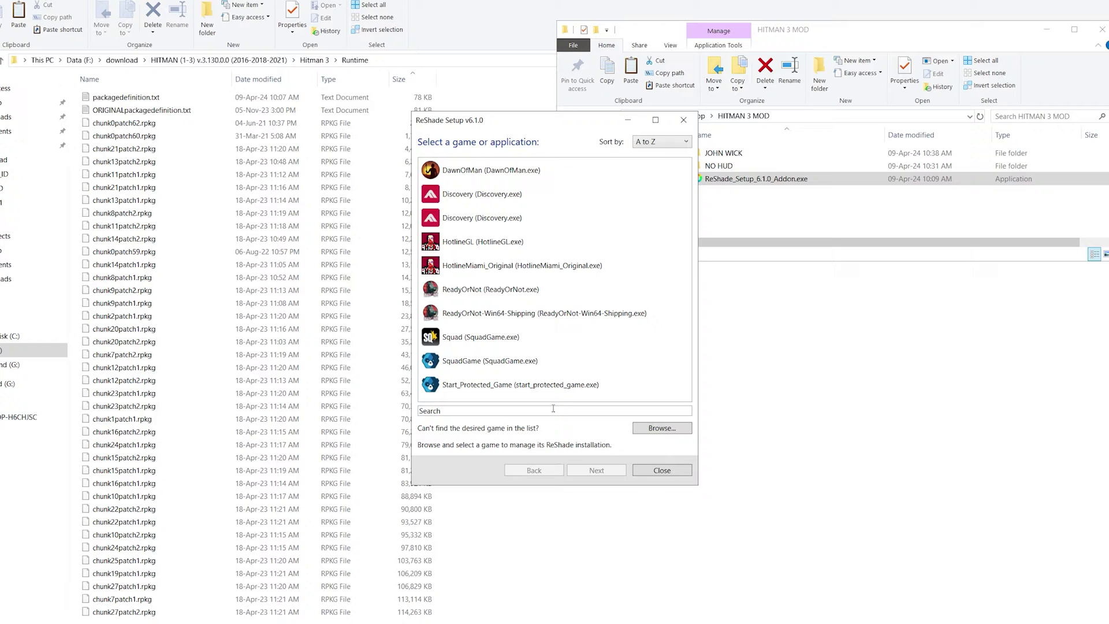
left_click_drag(482, 128, 316, 61)
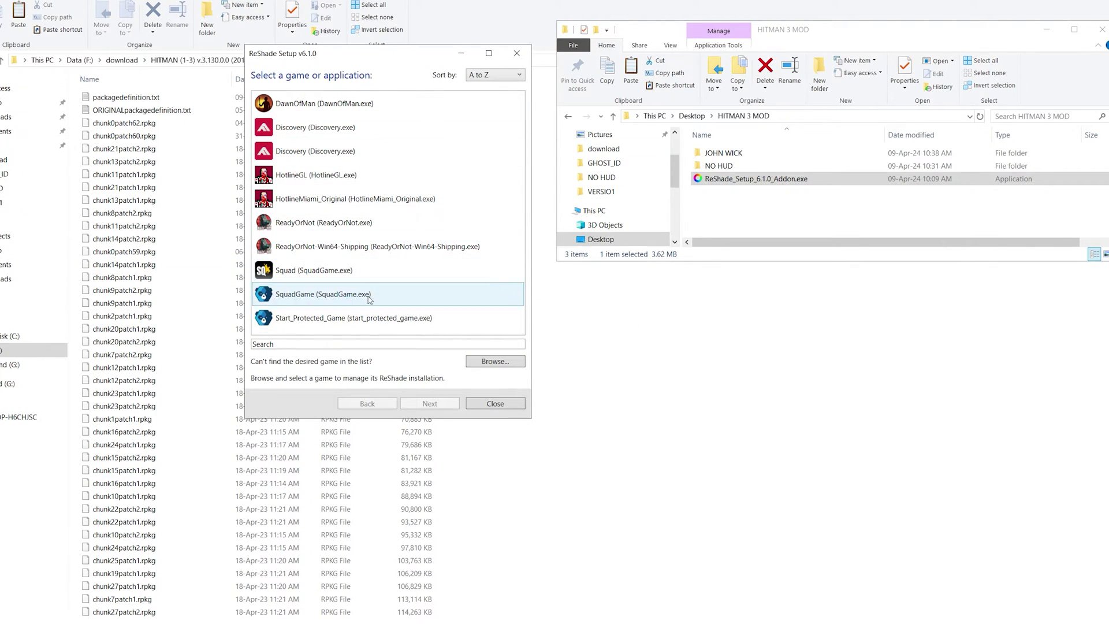
left_click(490, 363)
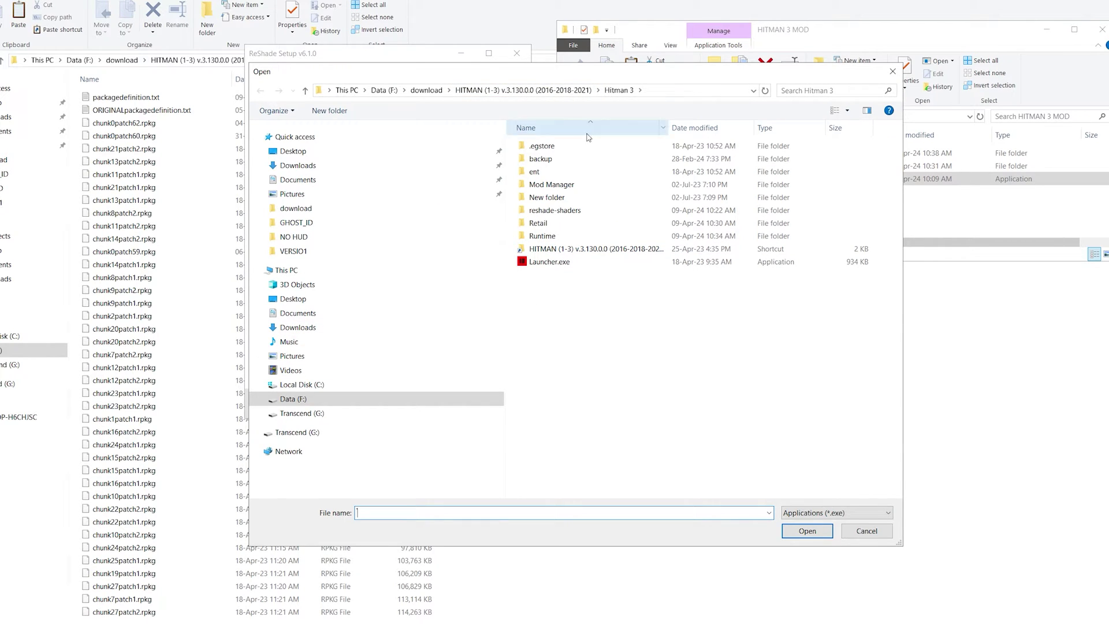
left_click(557, 267)
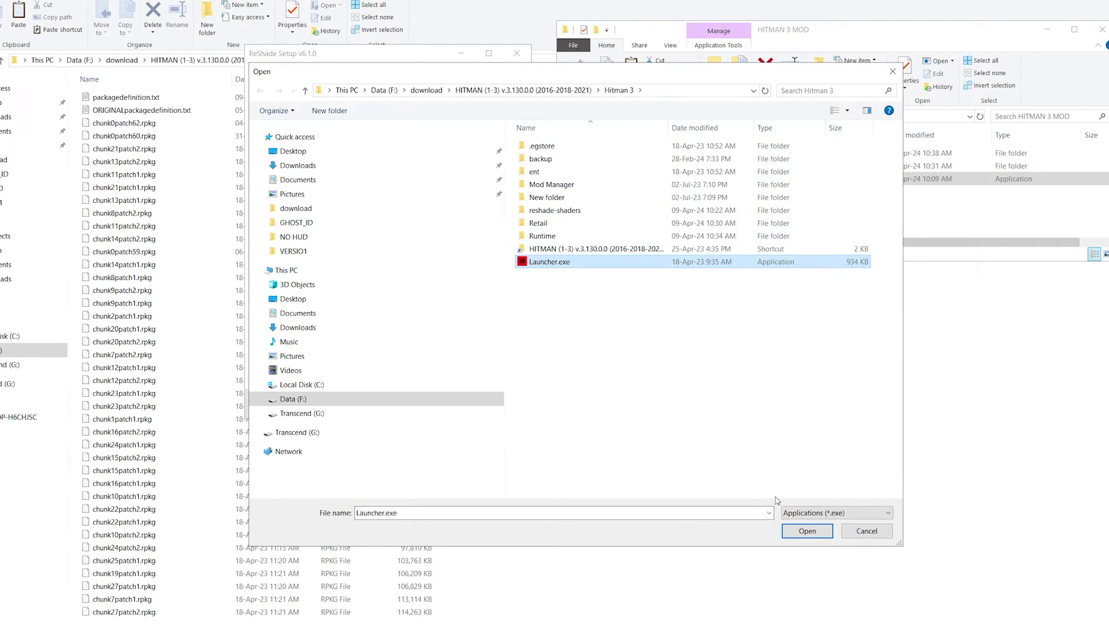
left_click(802, 533)
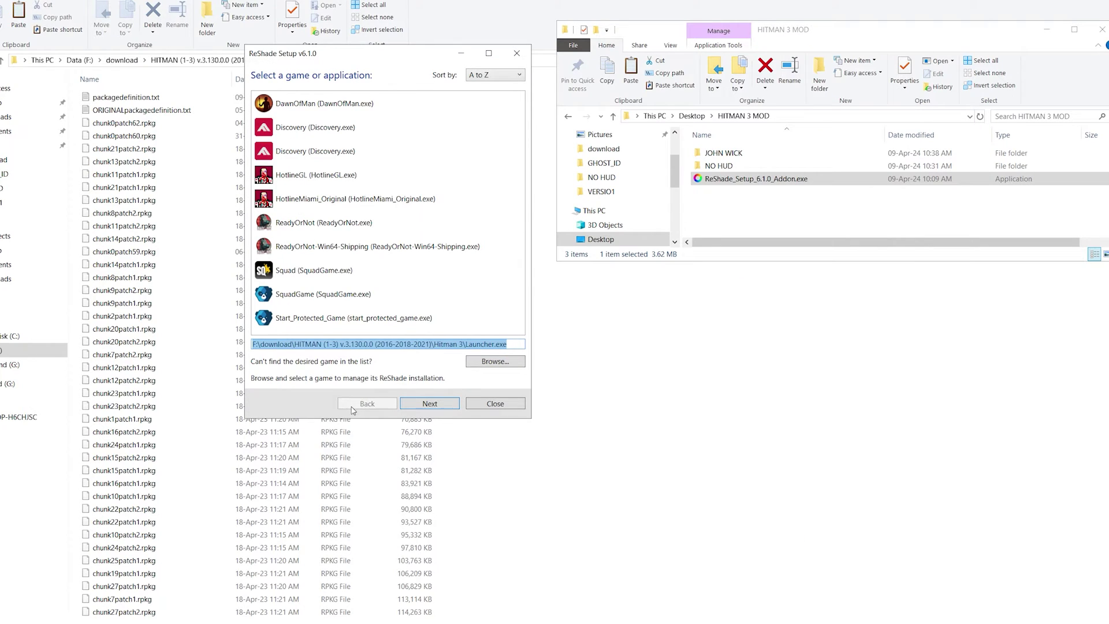
left_click(441, 404)
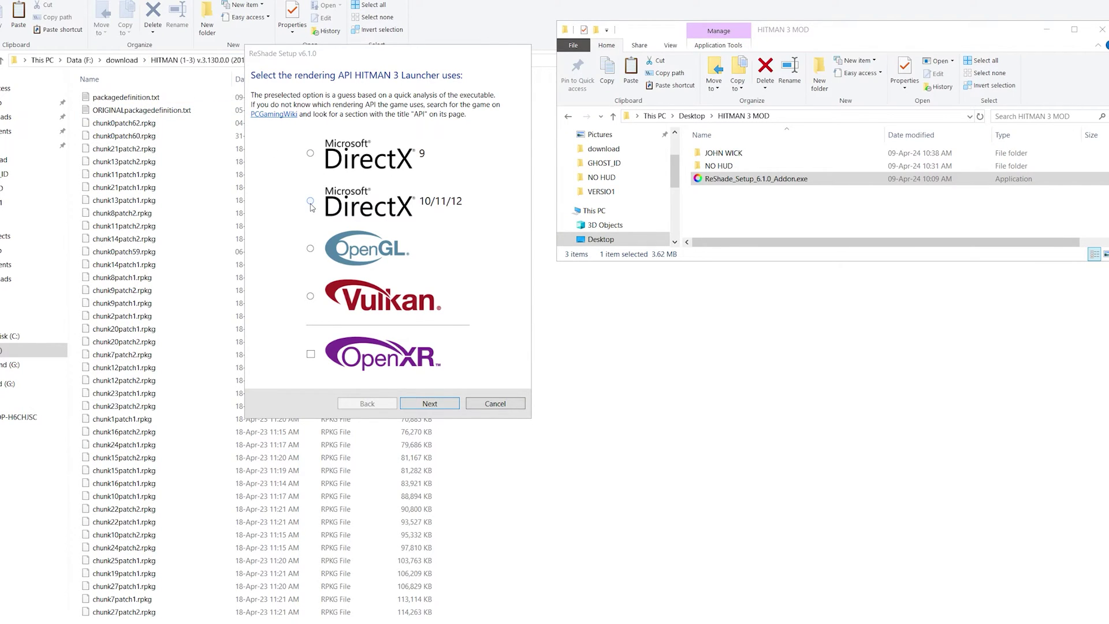
- Choose DirectX 10/11/12, accept the effect and add-on selections, and finish the ReShade install
left_click(310, 202)
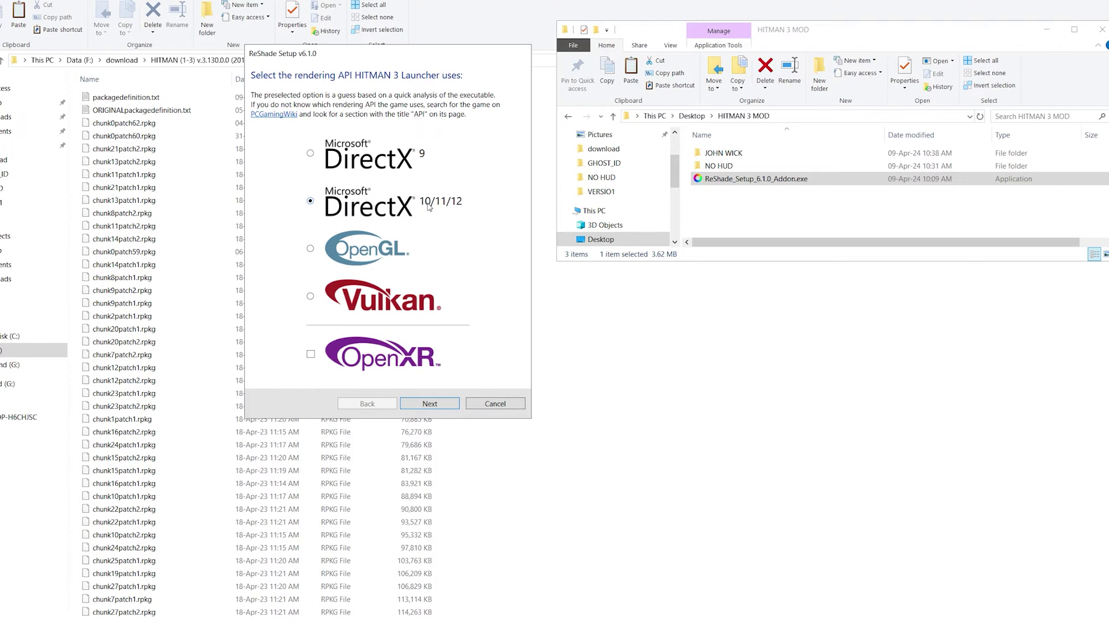
left_click(434, 406)
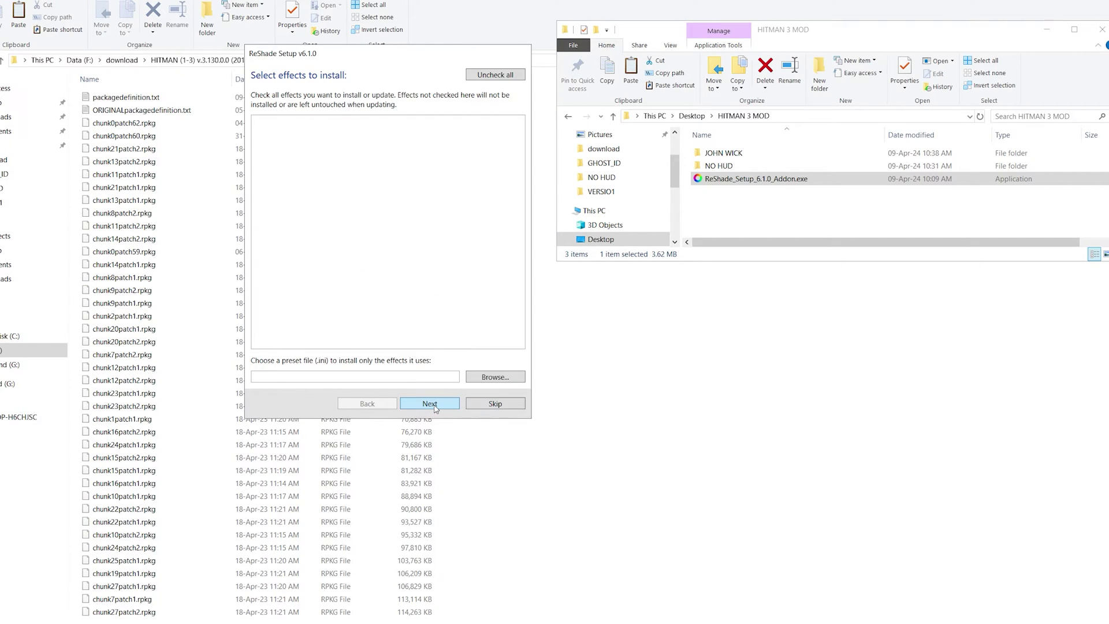
left_click(435, 406)
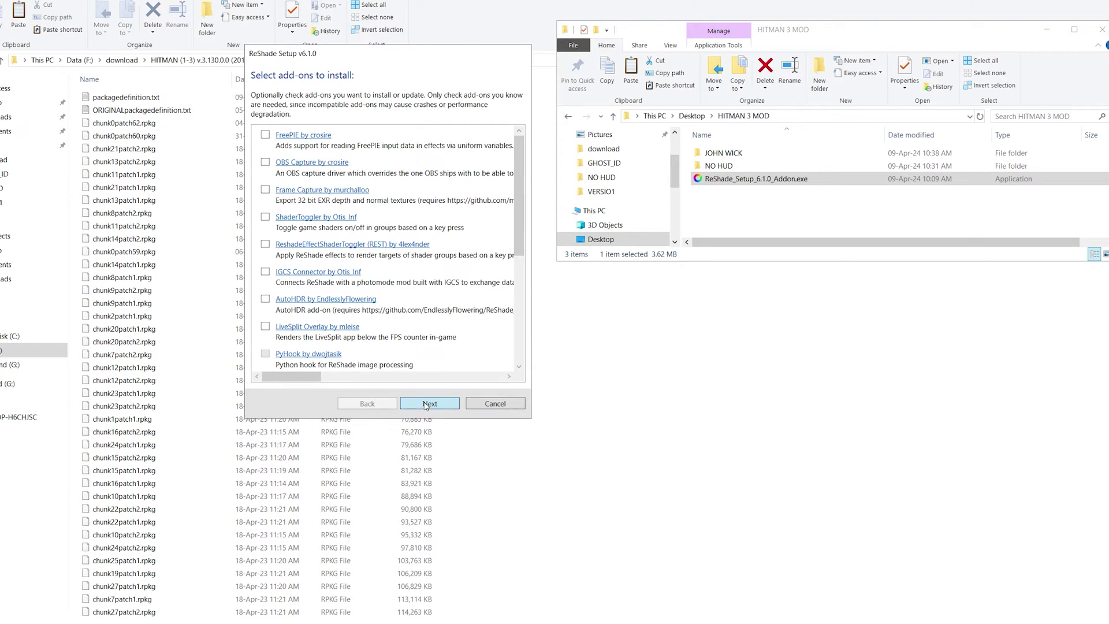
left_click(425, 404)
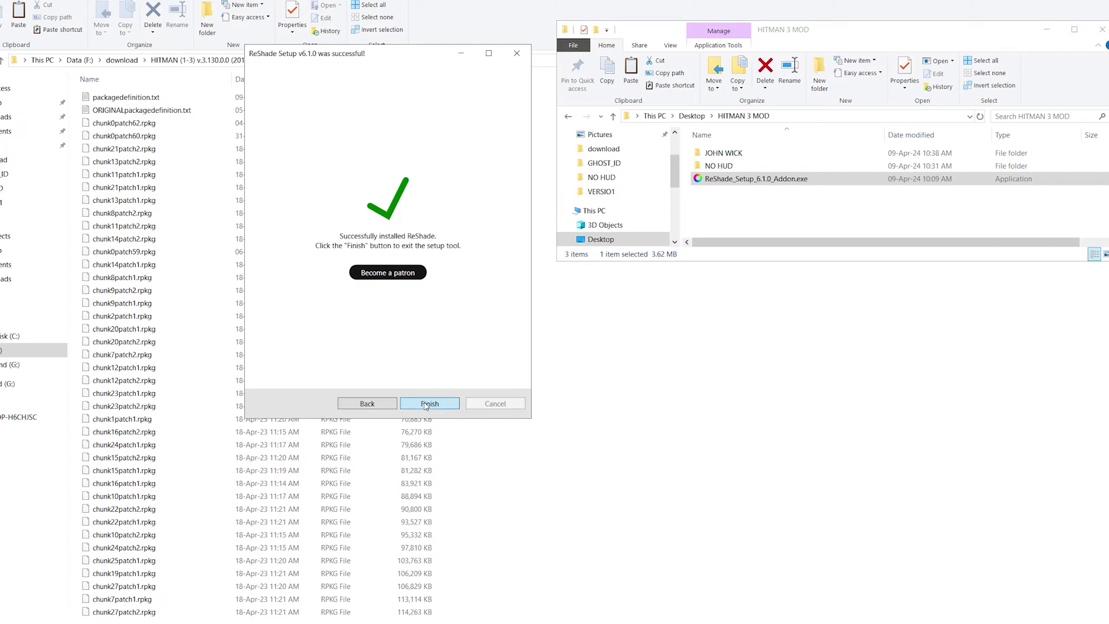
left_click(426, 404)
mouse_move(33, 621)
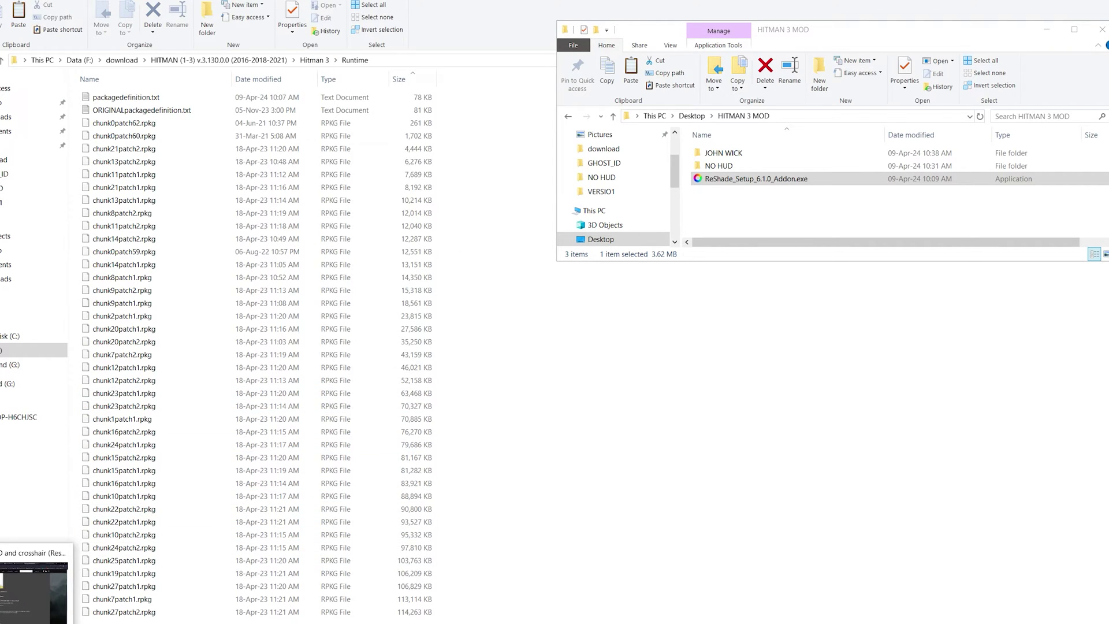
key("alt+Tab")
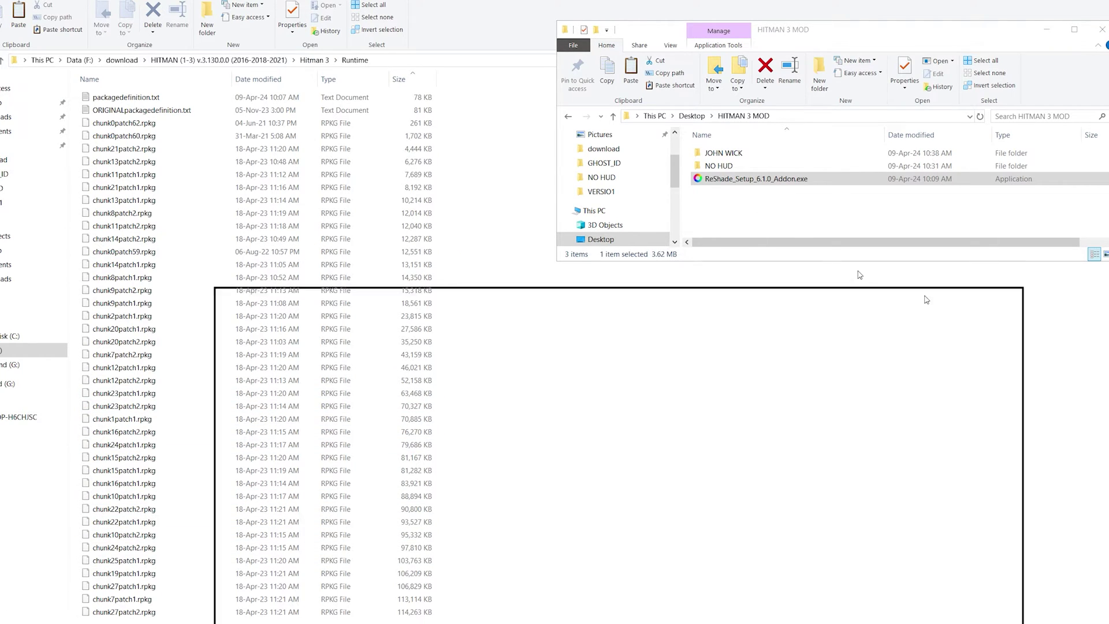
scroll(292, 189, "up", 5)
key("super+Up")
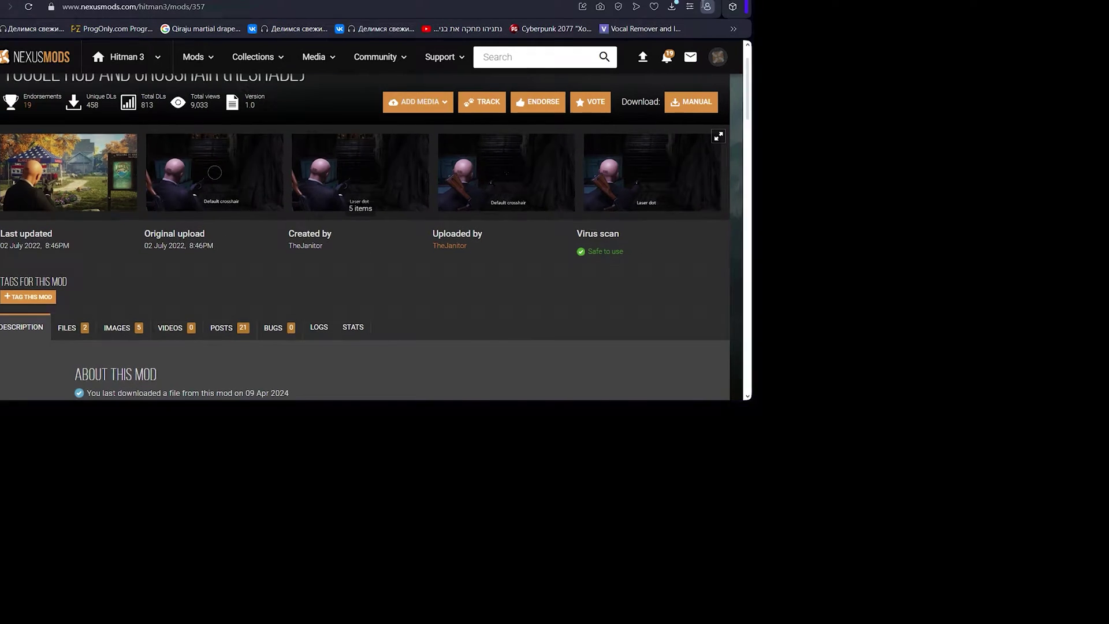
left_click(266, 332)
scroll(268, 336, "down", 3)
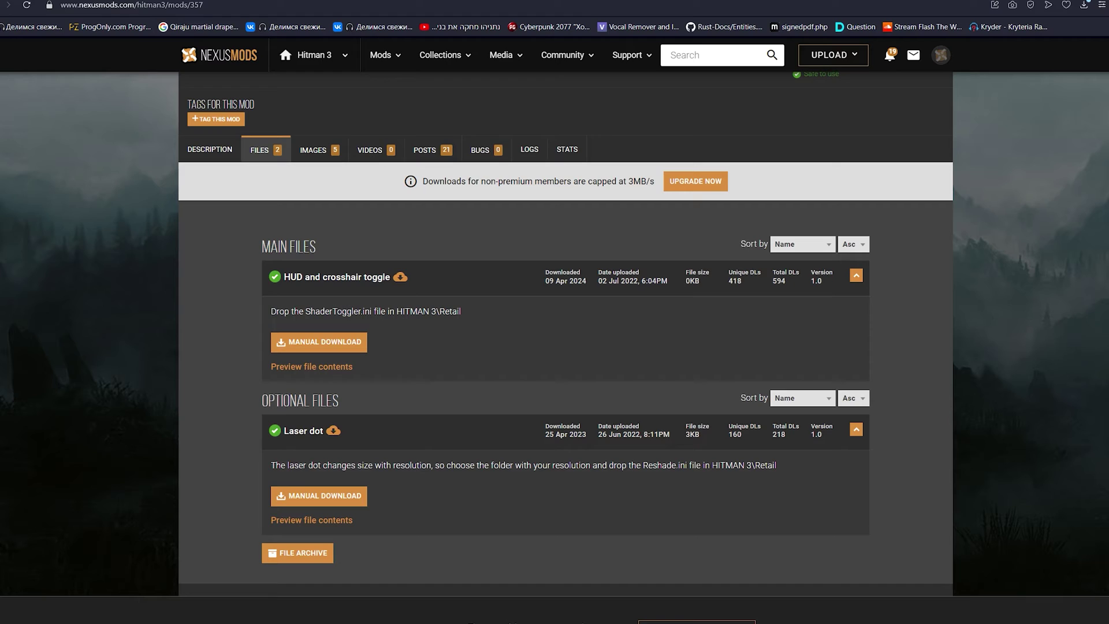
key("alt+Tab")
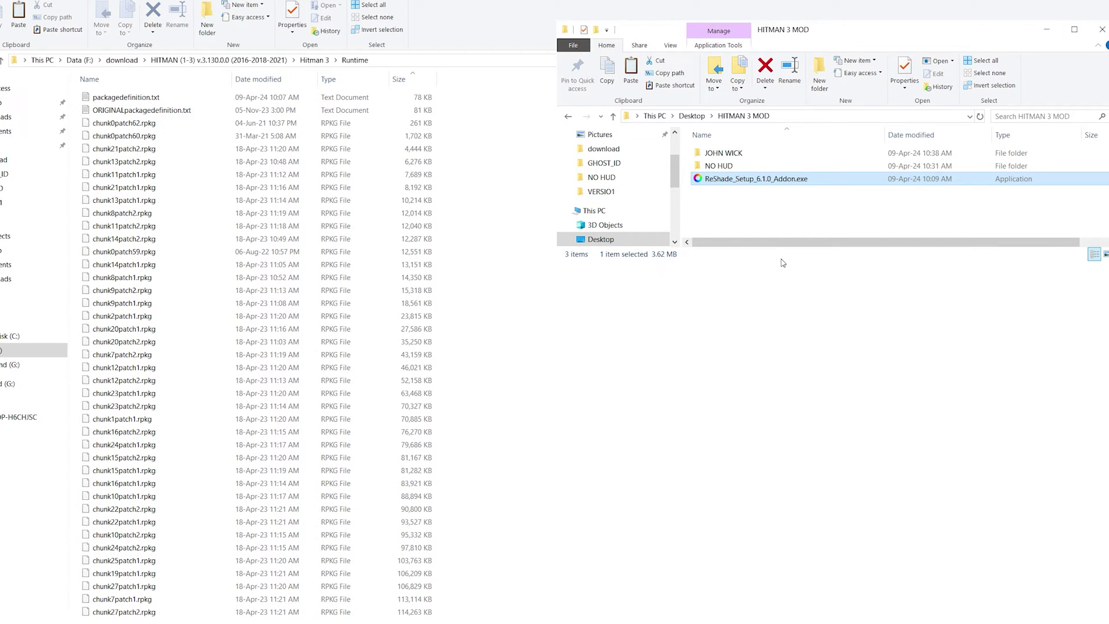
- Open the NO HUD folder in one window and Hitman 3's Retail folder in the other
double_click(719, 166)
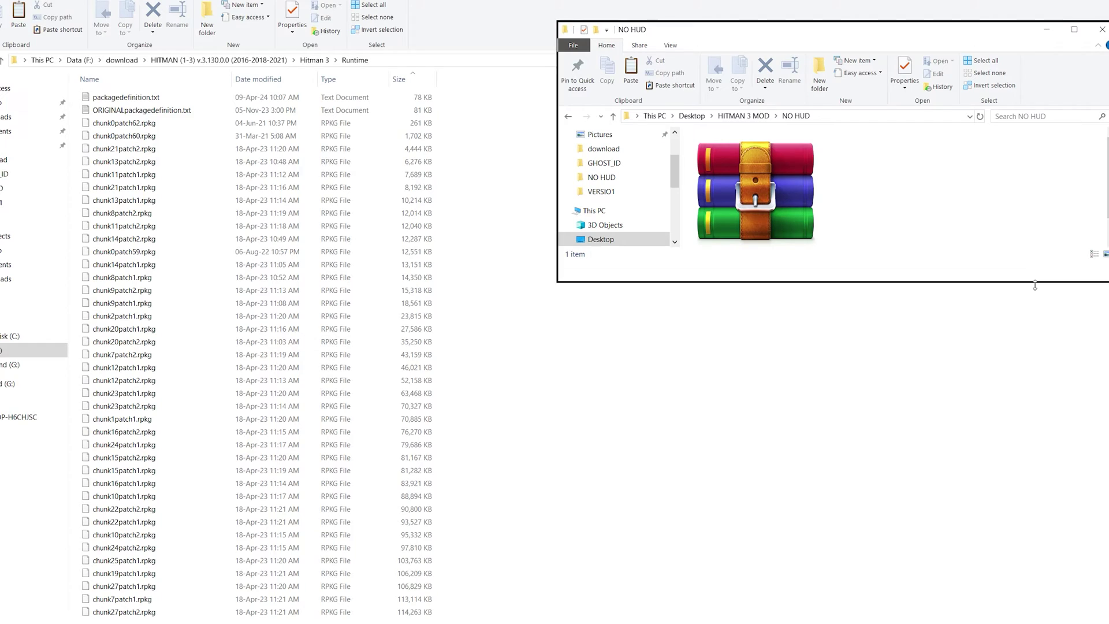
left_click_drag(1035, 285, 1034, 490)
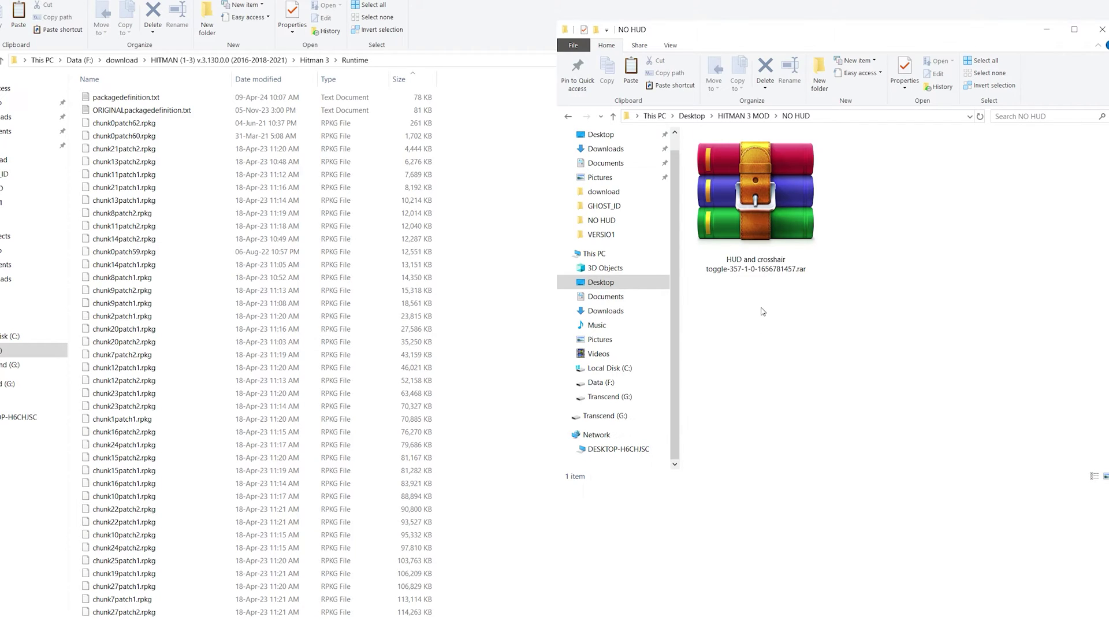
left_click(310, 61)
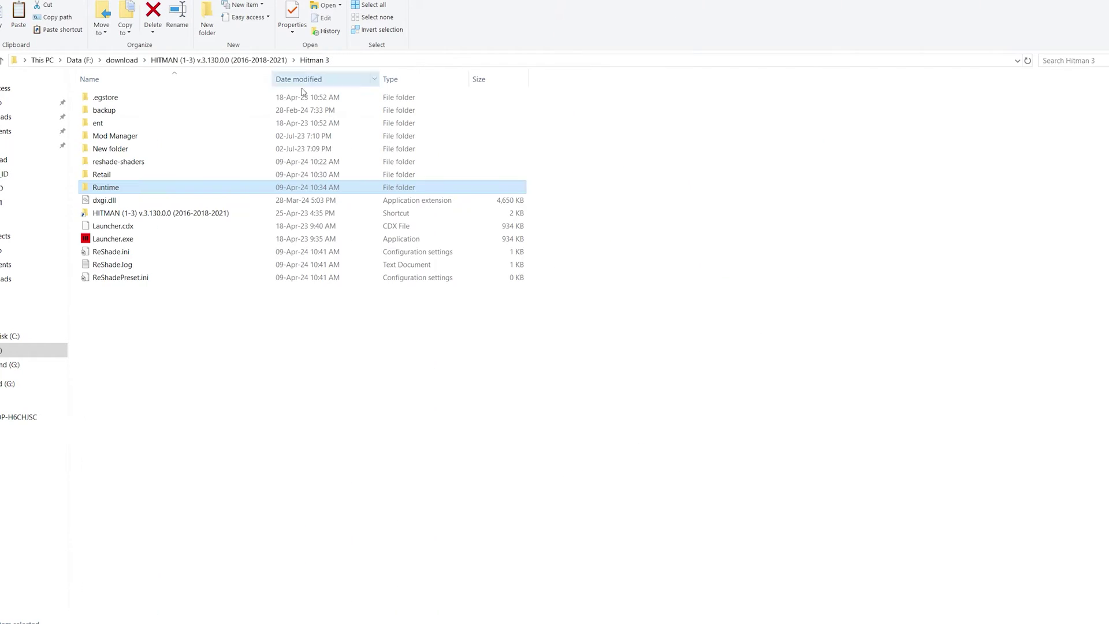
double_click(106, 178)
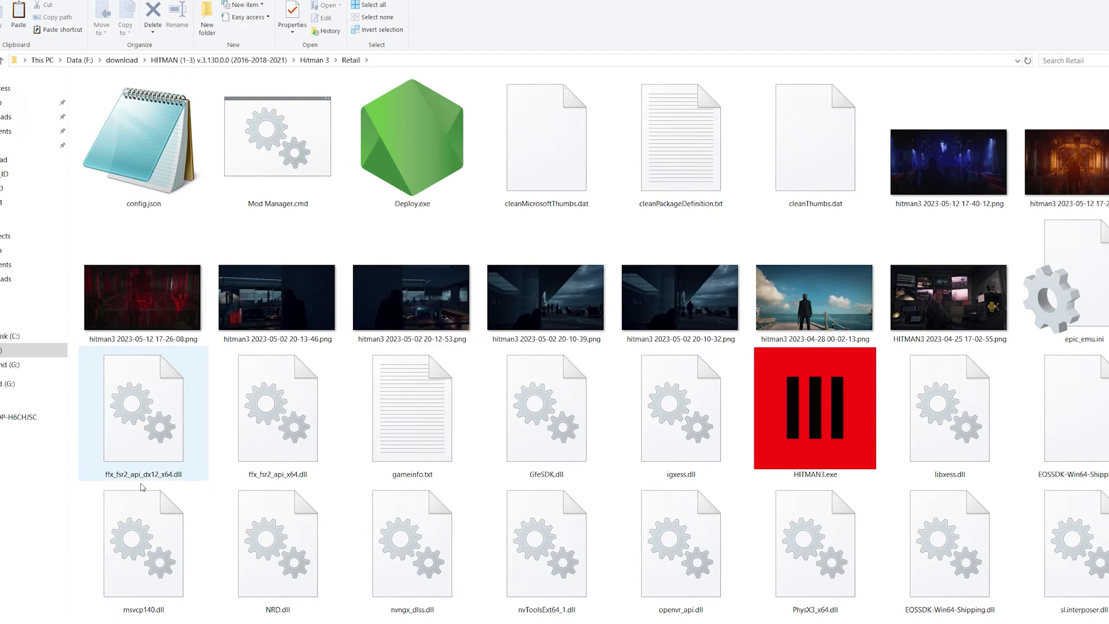
- Copy ShaderToggler.ini from the HUD toggle archive into Retail, replacing the existing file
mouse_move(116, 623)
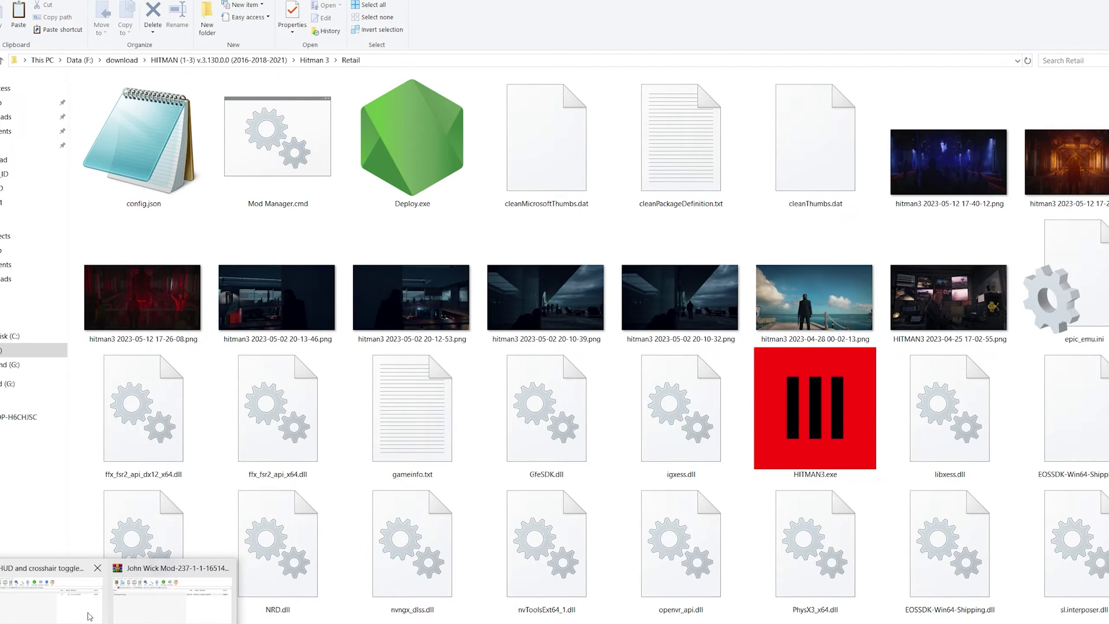
left_click(62, 605)
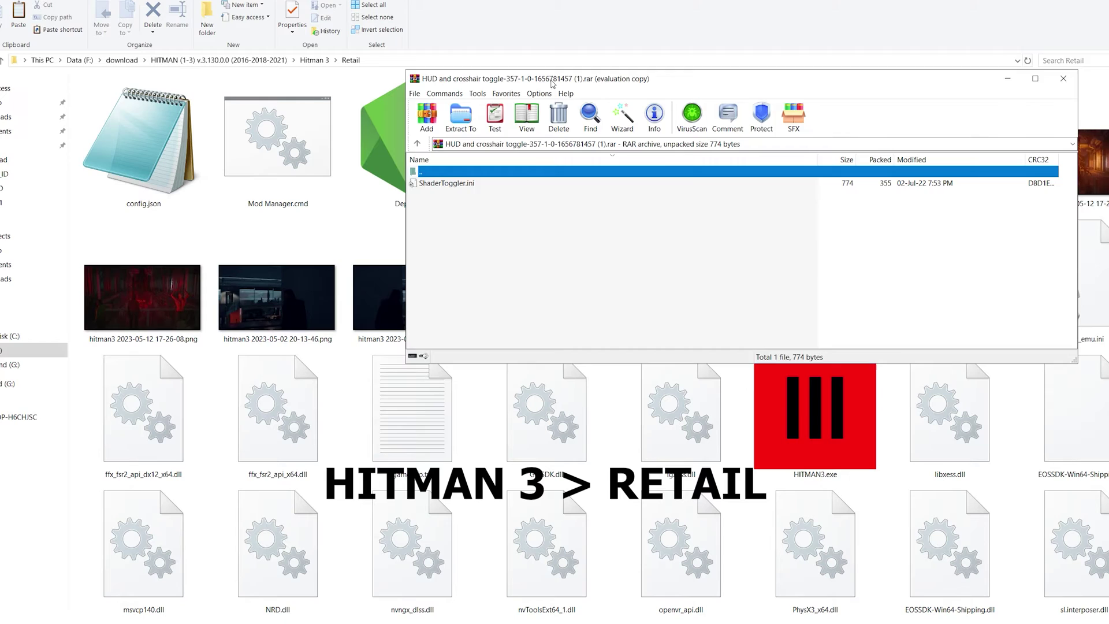
left_click_drag(578, 78, 836, 27)
left_click(716, 132)
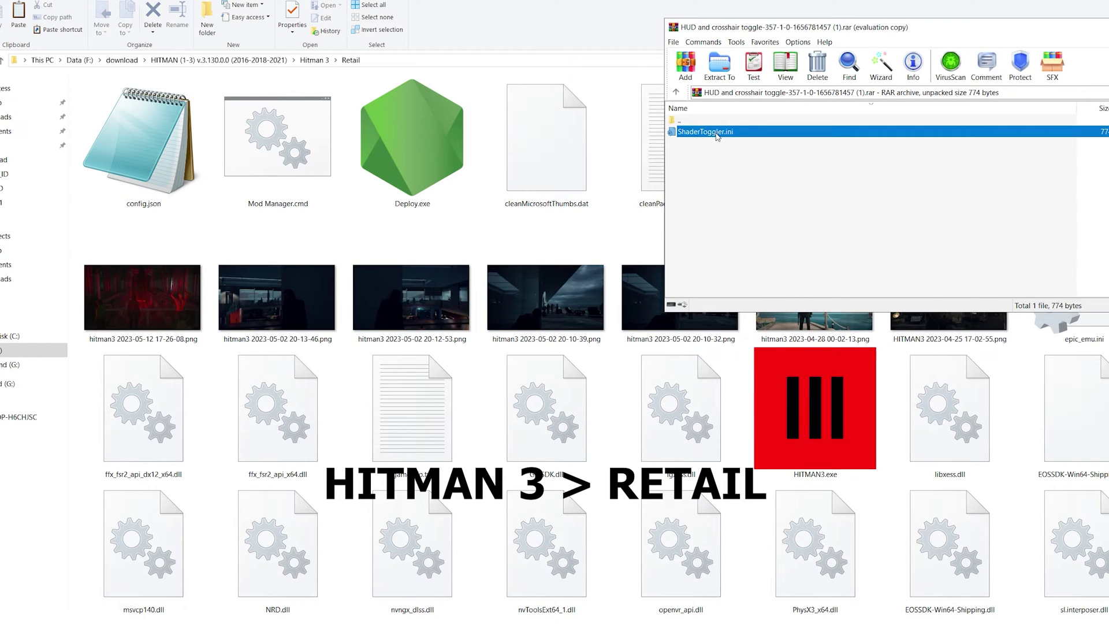
mouse_move(717, 136)
left_mouse_down()
mouse_move(595, 191)
mouse_move(574, 220)
mouse_move(456, 238)
left_mouse_up()
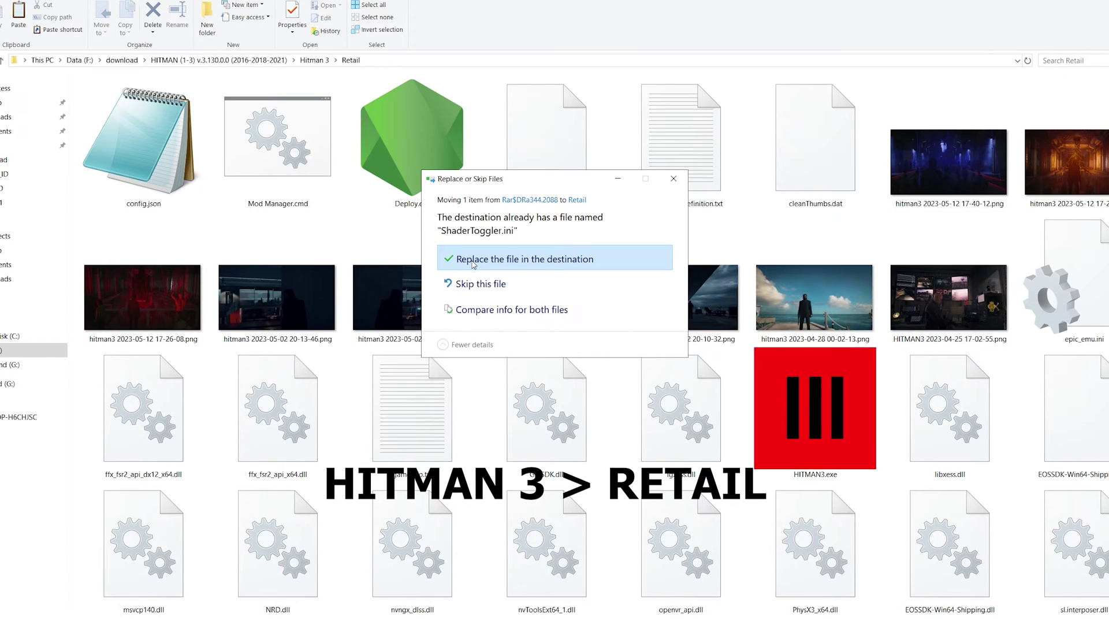
left_click(472, 261)
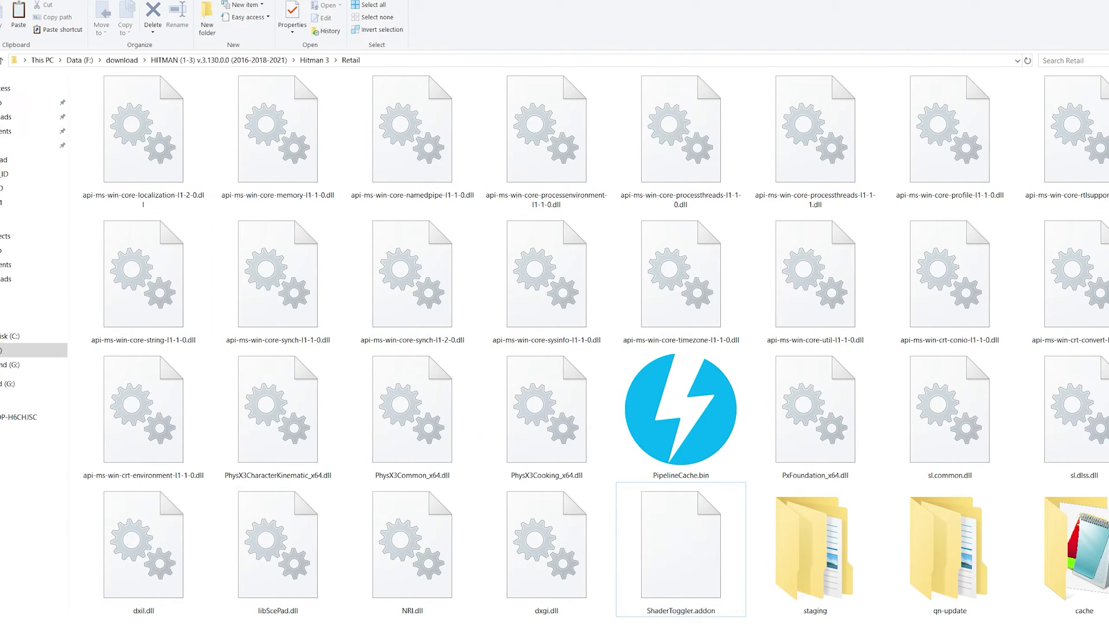
key("alt+Up")
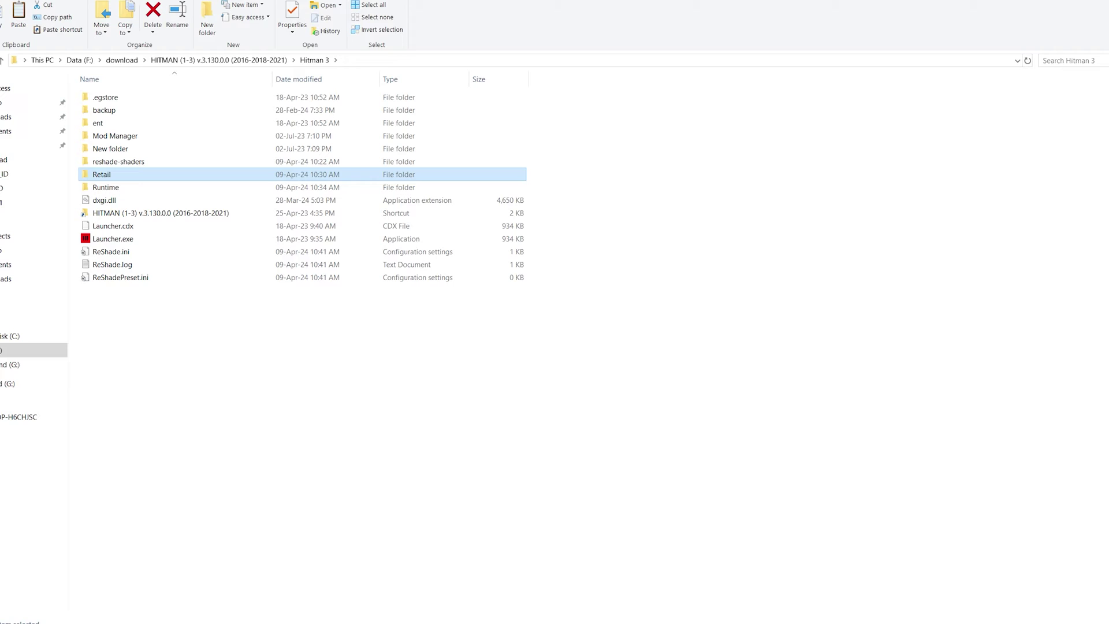
- Run Launcher.exe and start Hitman 3 with PLAY
double_click(118, 240)
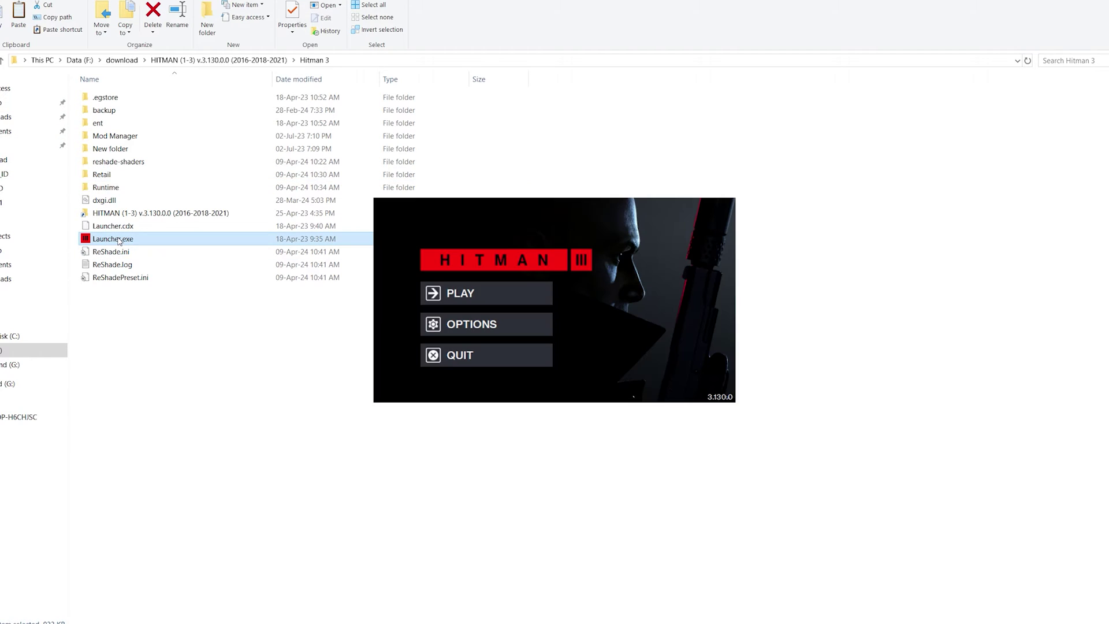
left_click(450, 286)
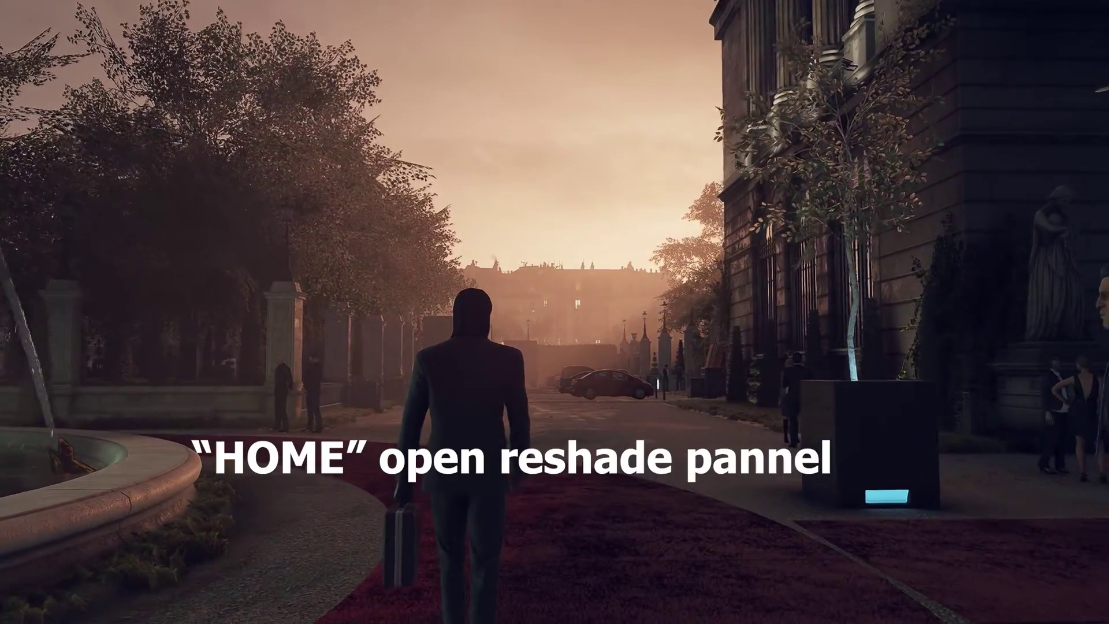
- Open ReShade with Home and display Shader Toggler's Crosshair and HUD group key shortcuts
key("Home")
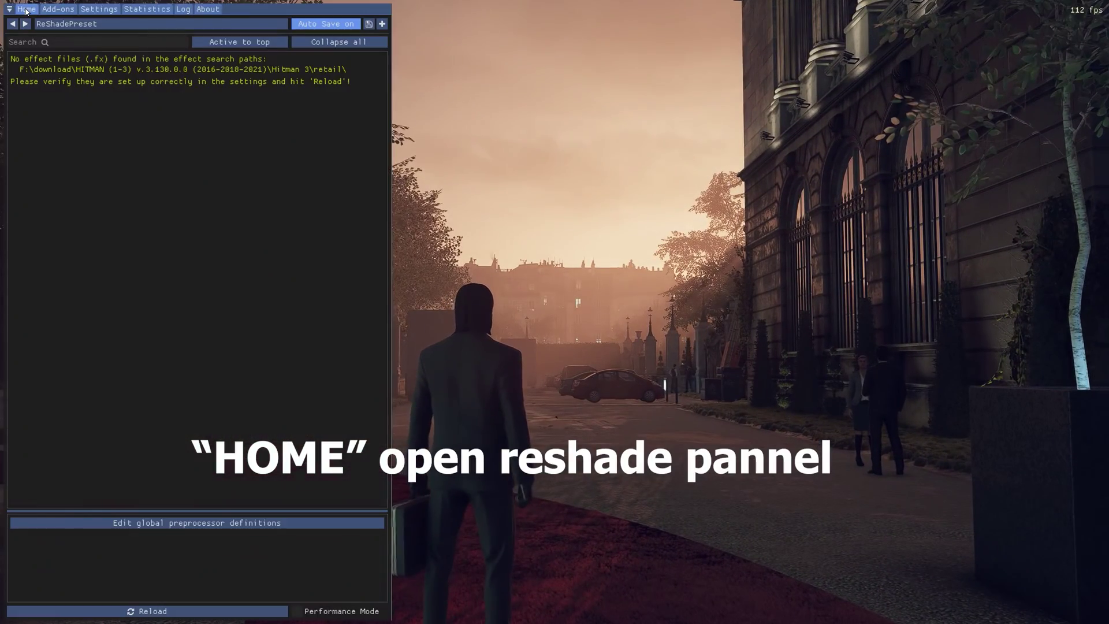
left_click(58, 9)
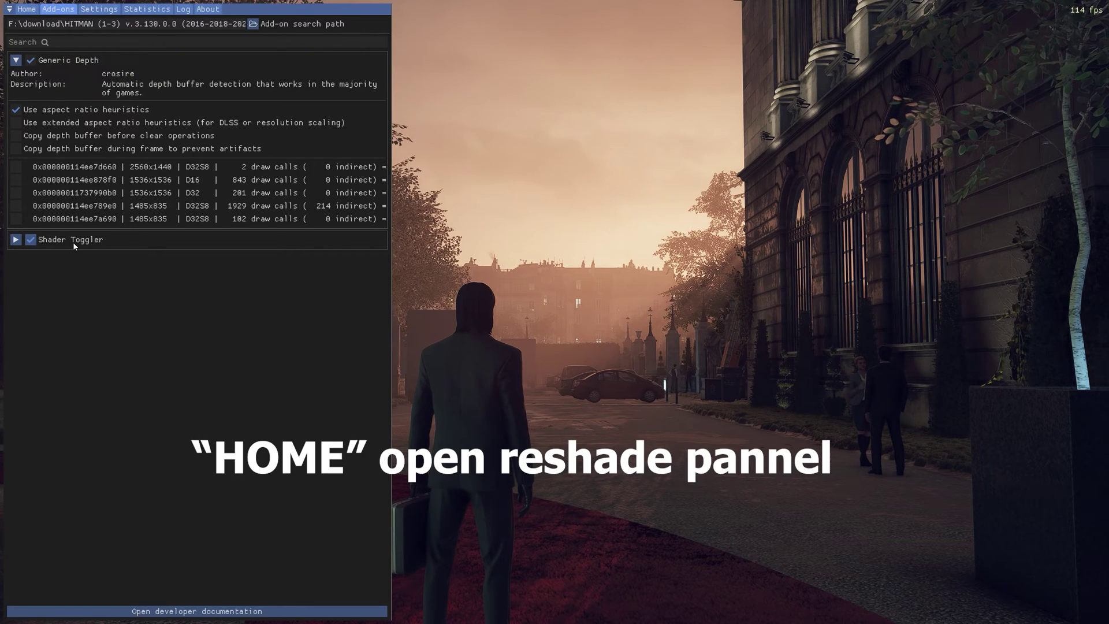
left_click(16, 241)
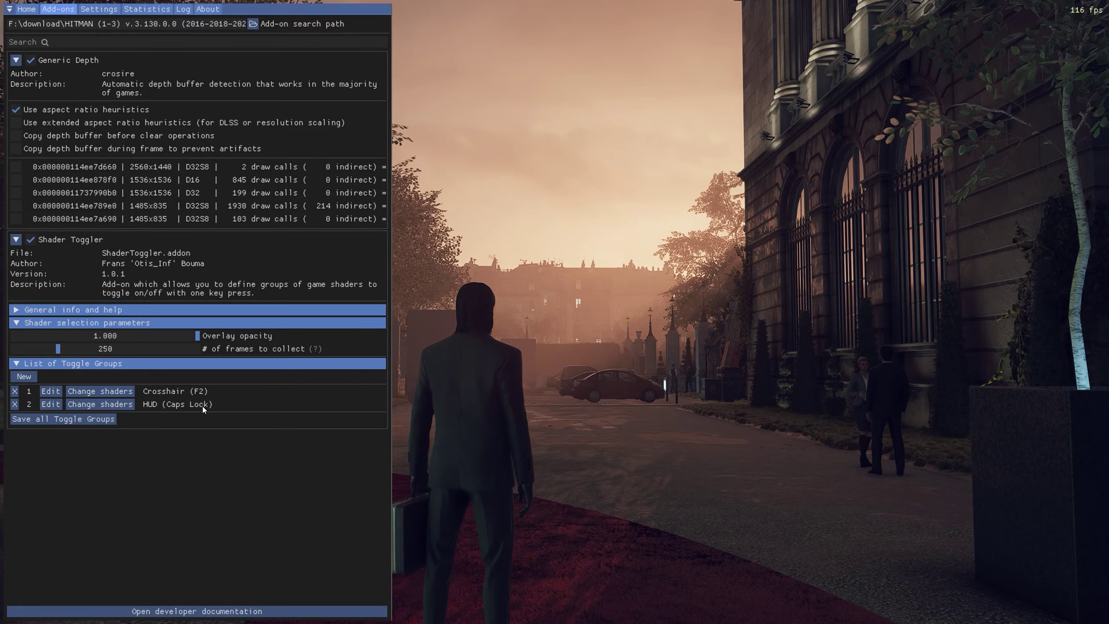
left_click(52, 392)
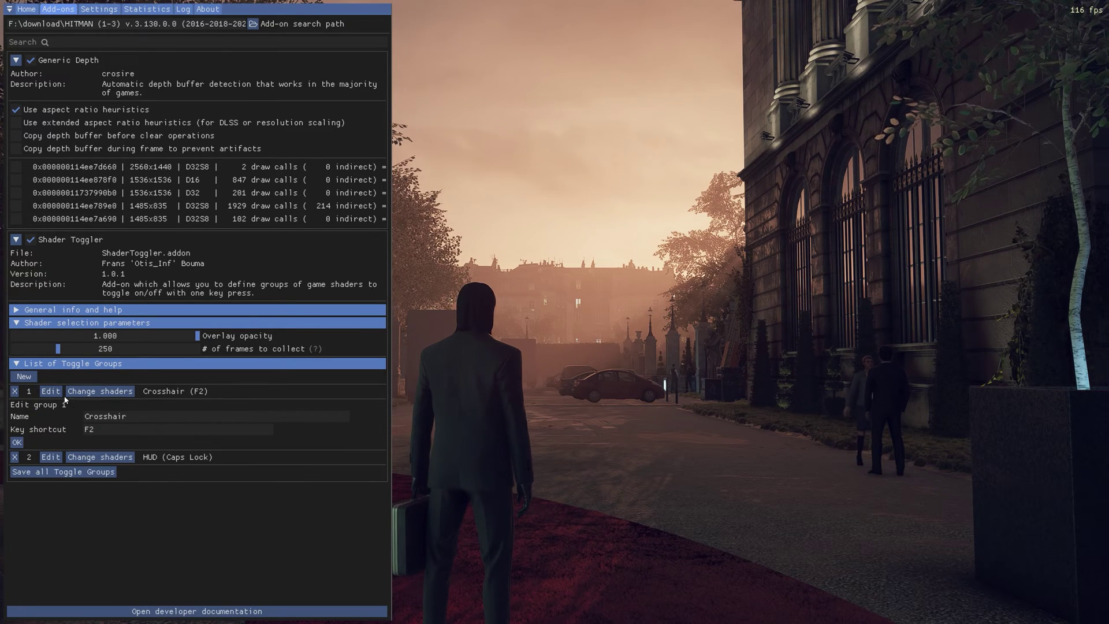
left_click(51, 457)
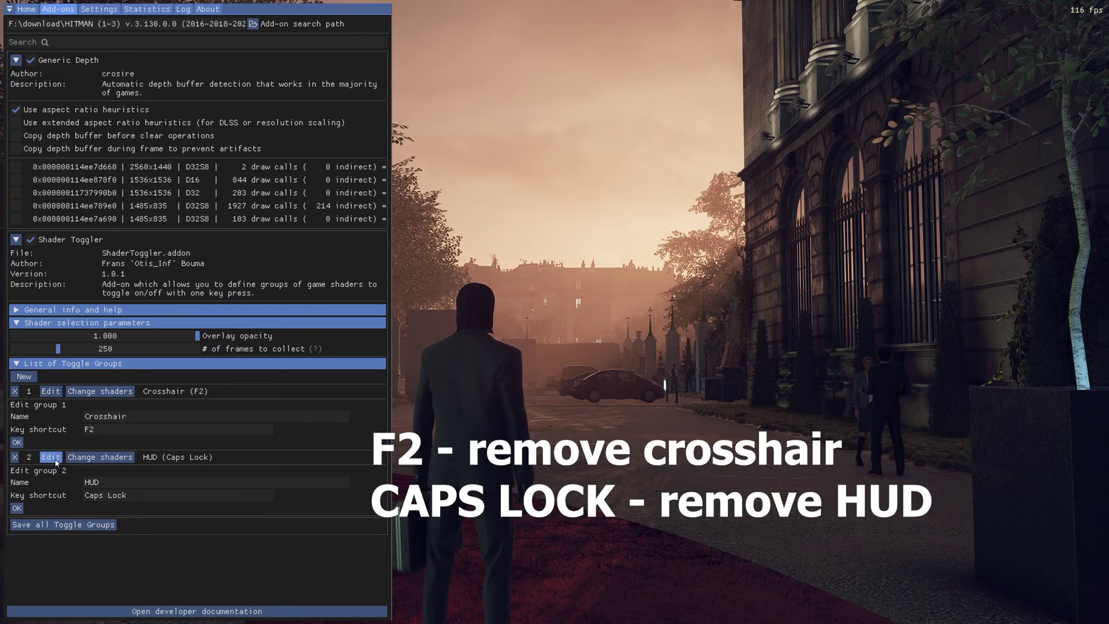